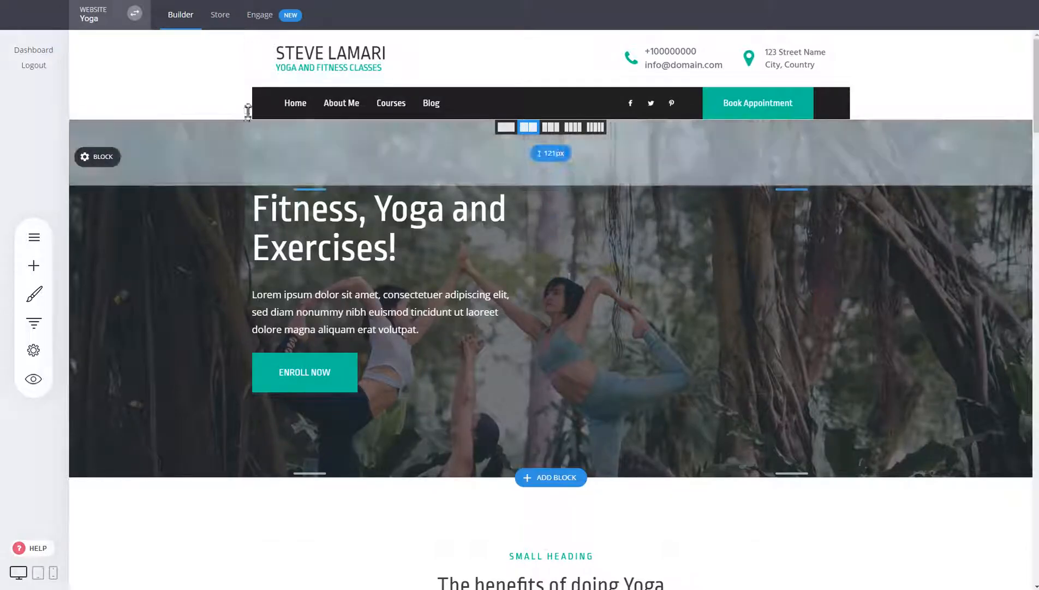
Create a physical product in the store's product list and title it "Physical".
{"action": "left_click", "coordinate": [228, 30]}
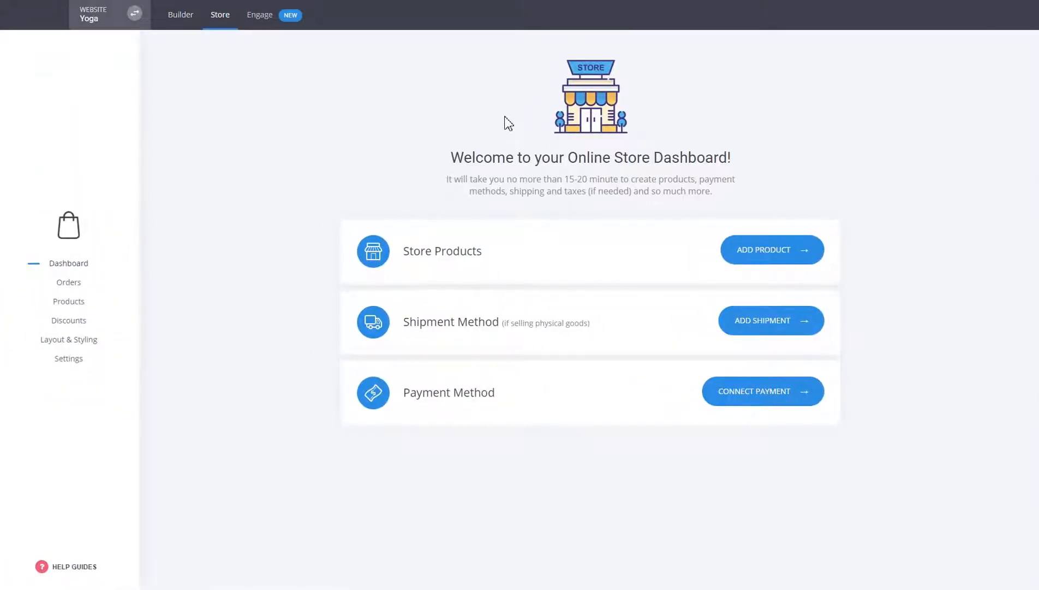
{"action": "left_click", "coordinate": [76, 306]}
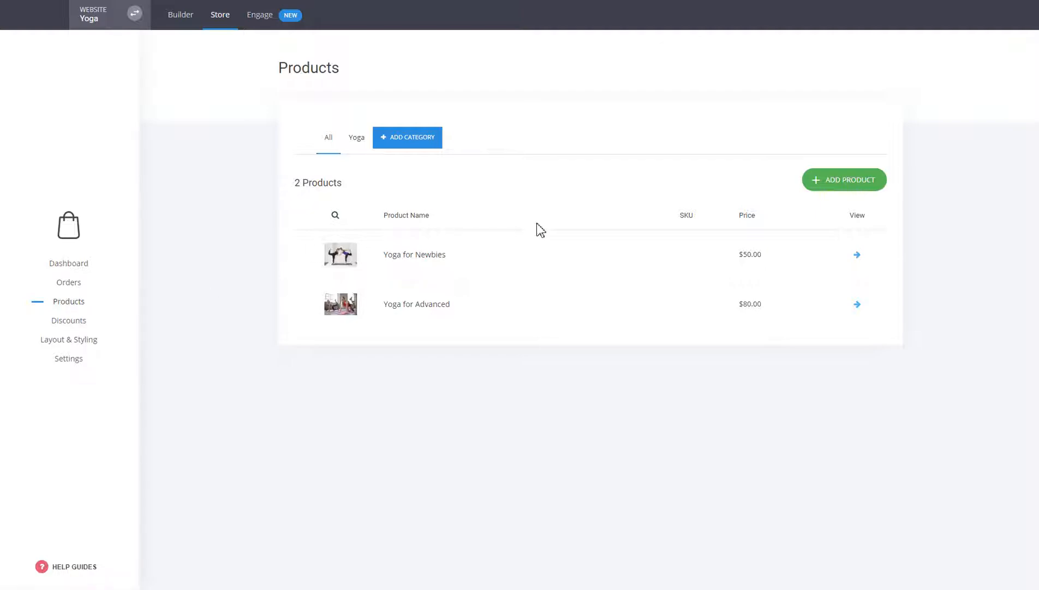
{"action": "left_click", "coordinate": [832, 185]}
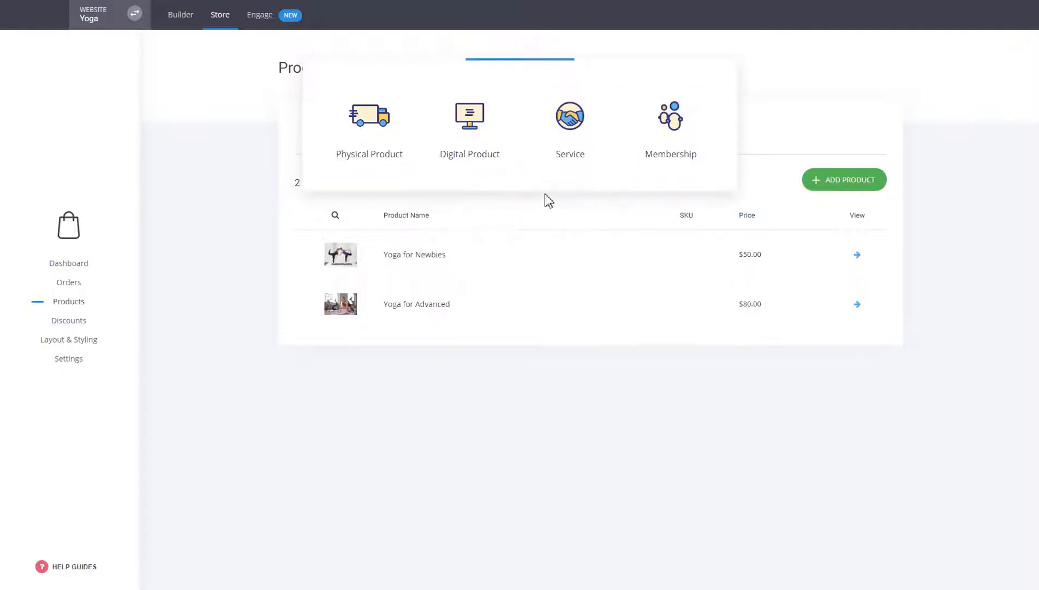
{"action": "left_click", "coordinate": [370, 154]}
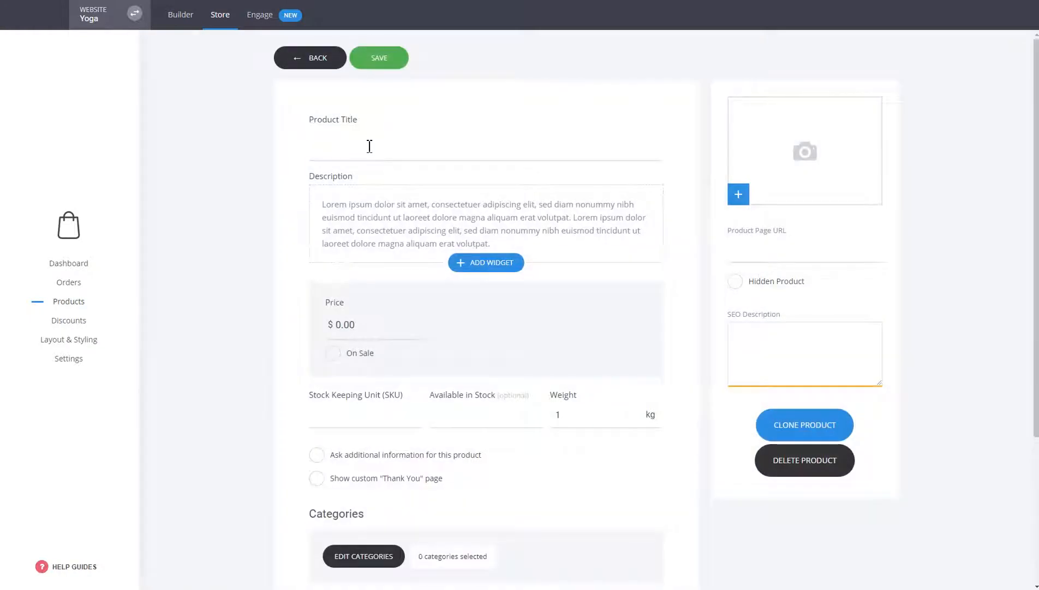
{"action": "left_click", "coordinate": [369, 146]}
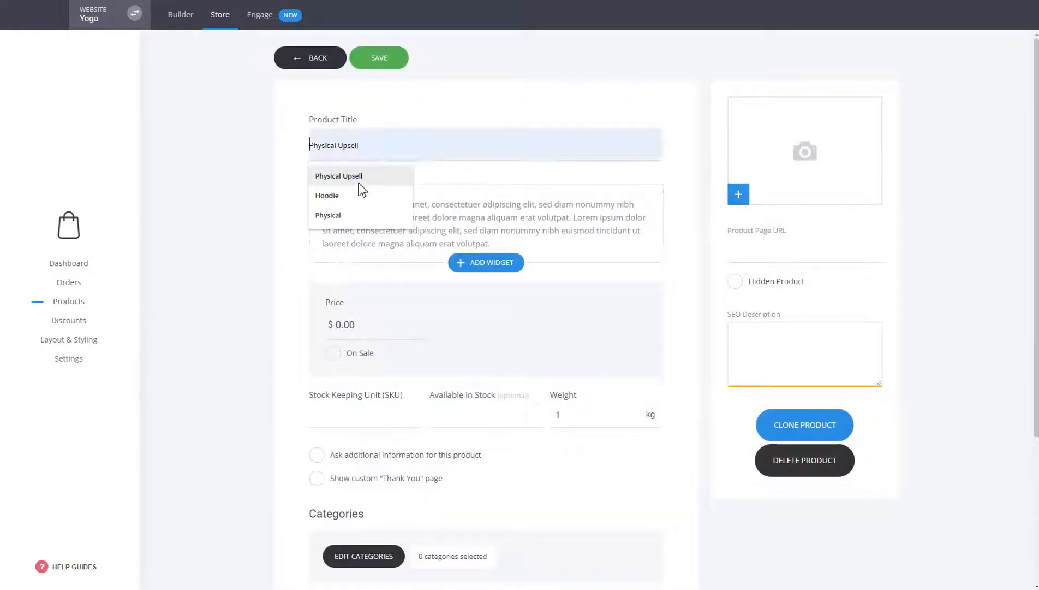
{"action": "left_click", "coordinate": [335, 217]}
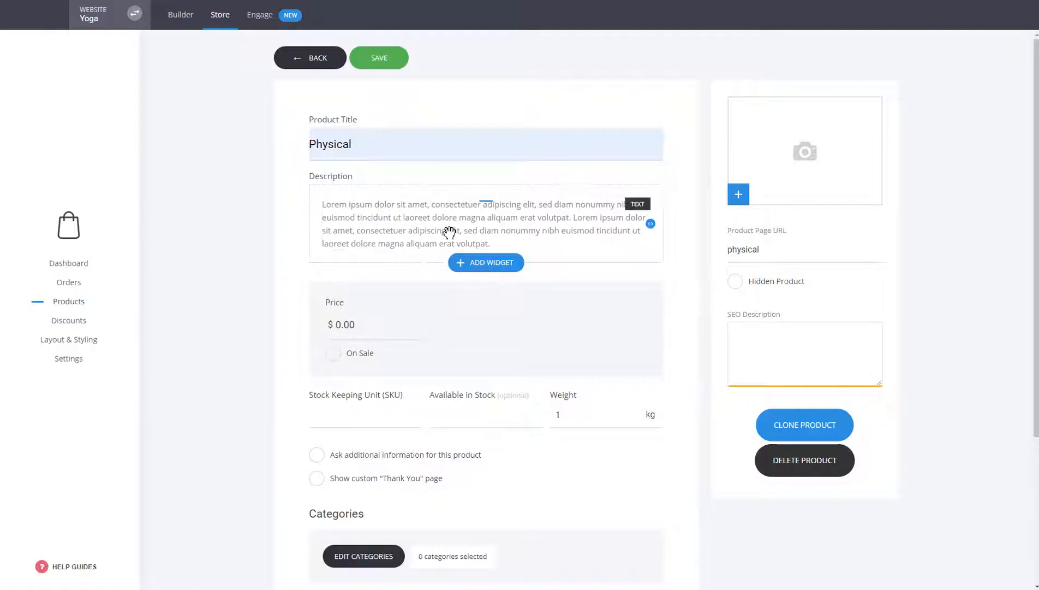
Set the product's price to $10.
{"action": "left_click", "coordinate": [473, 263]}
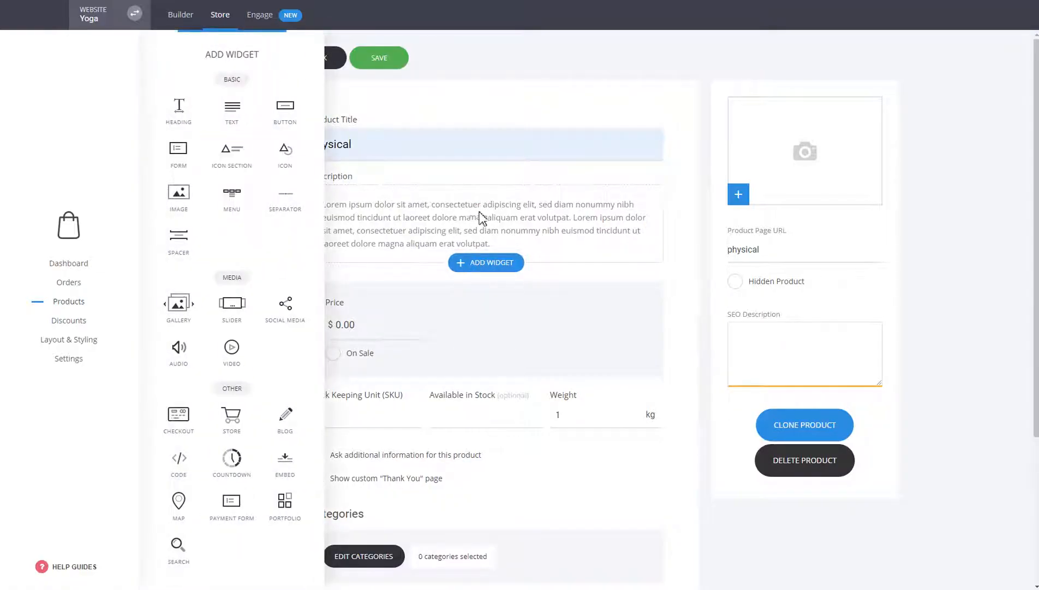
{"action": "left_click", "coordinate": [640, 293]}
{"action": "double_click", "coordinate": [342, 325]}
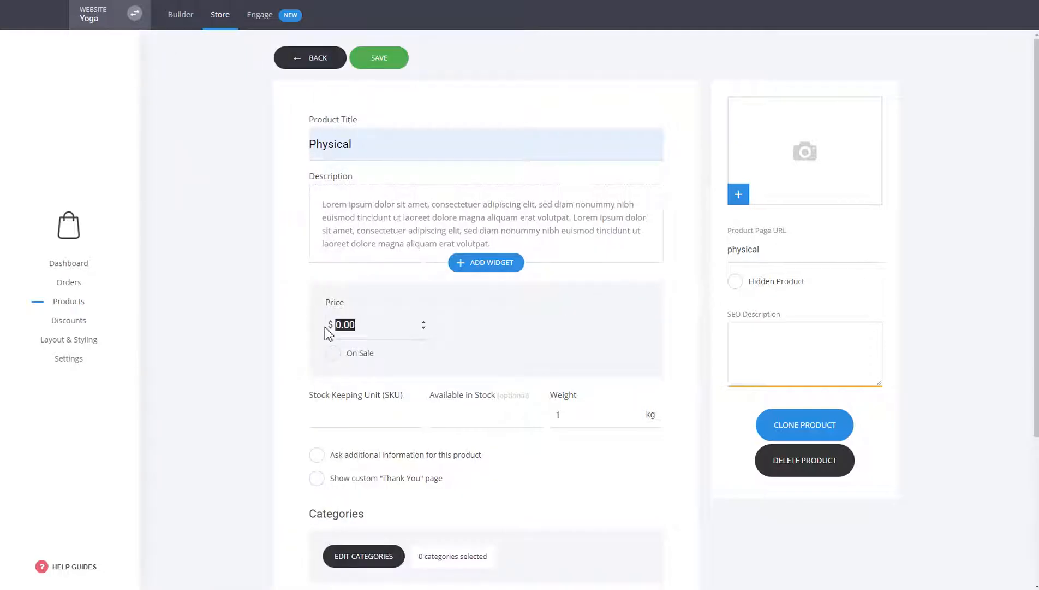
{"action": "type", "text": "10"}
Assign the product to the existing Yoga category.
{"action": "scroll", "coordinate": [672, 361], "scroll_direction": "down", "scroll_amount": 2}
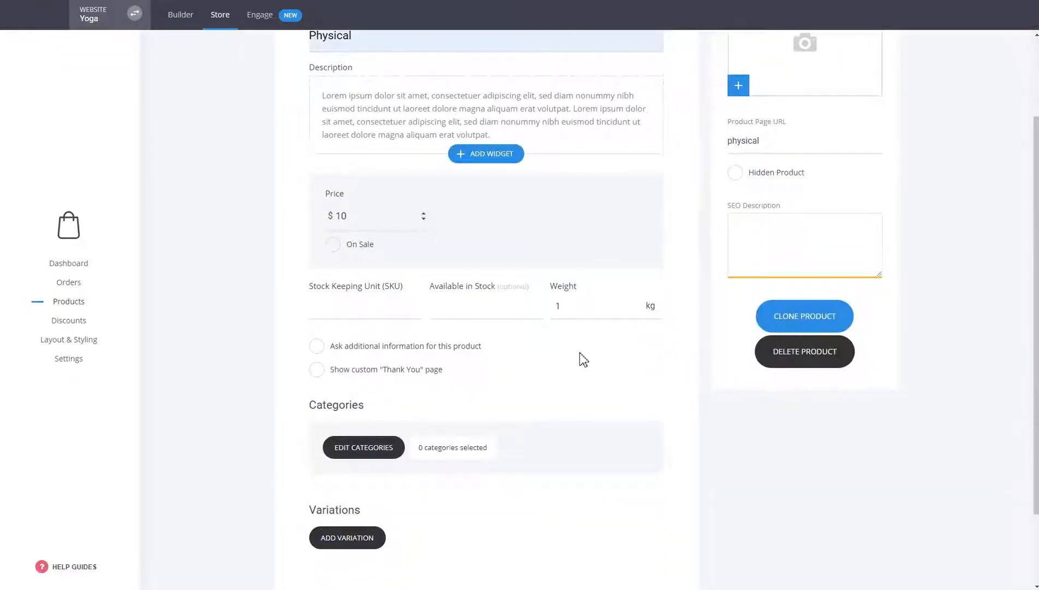
{"action": "left_click", "coordinate": [364, 458]}
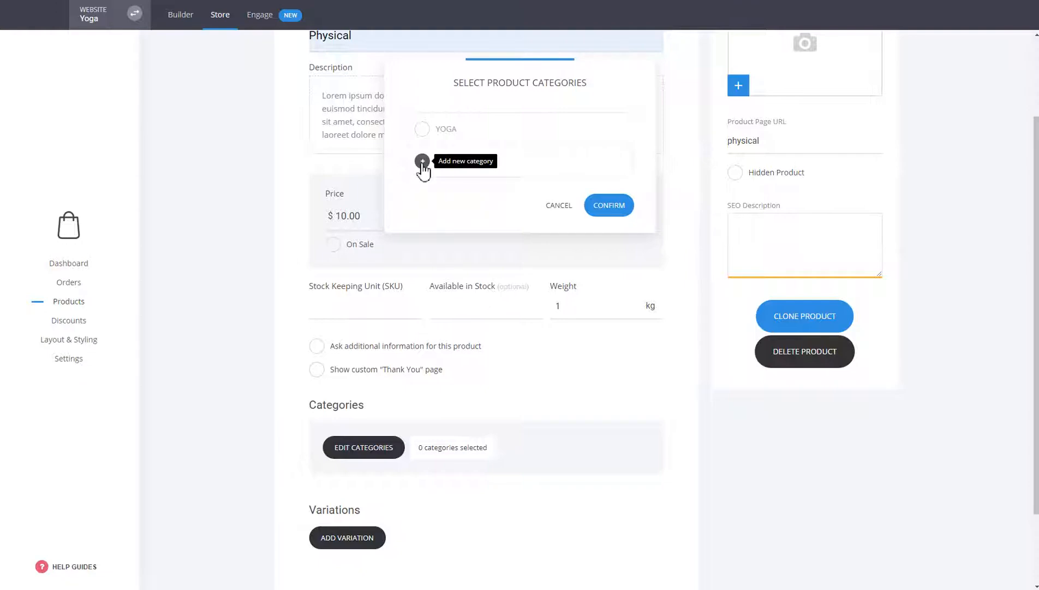
{"action": "left_click", "coordinate": [423, 134]}
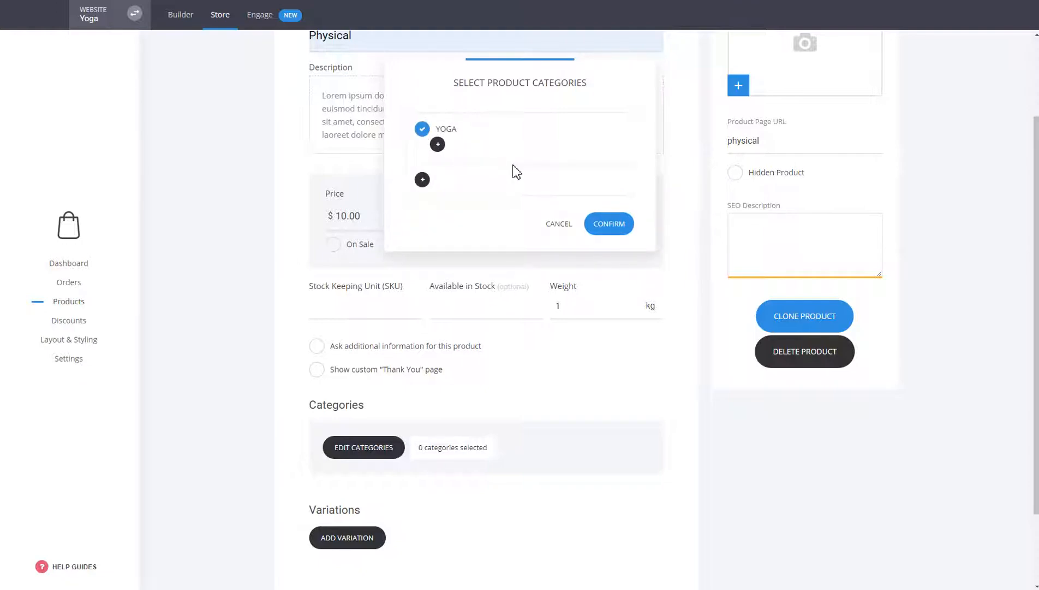
{"action": "left_click", "coordinate": [618, 227]}
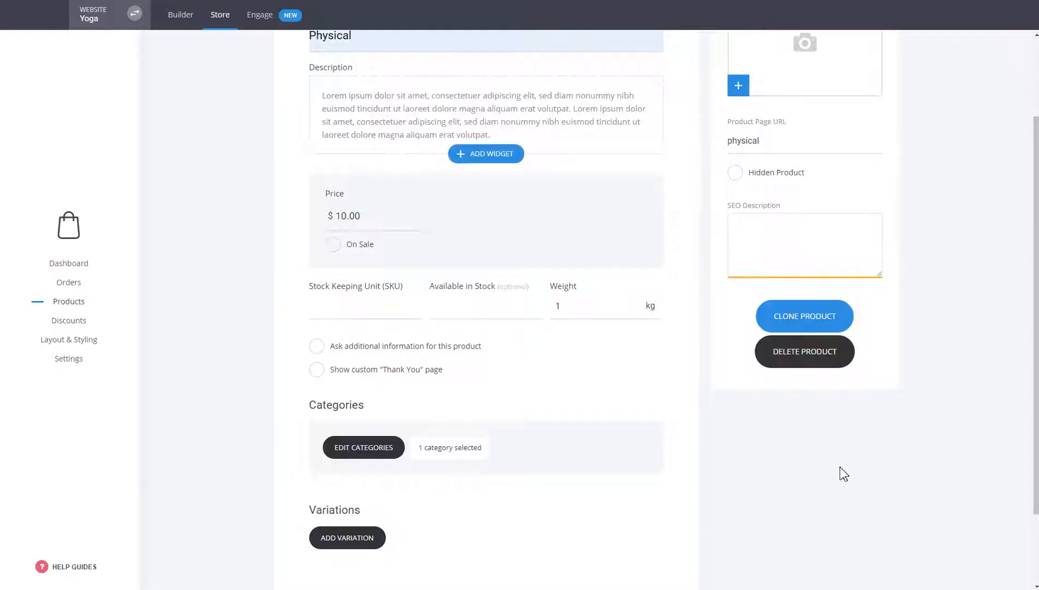
Add the yoga photo from the file manager's images folder as the product picture and save the product.
{"action": "scroll", "coordinate": [864, 460], "scroll_direction": "up", "scroll_amount": 2}
{"action": "scroll", "coordinate": [880, 454], "scroll_direction": "down", "scroll_amount": 4}
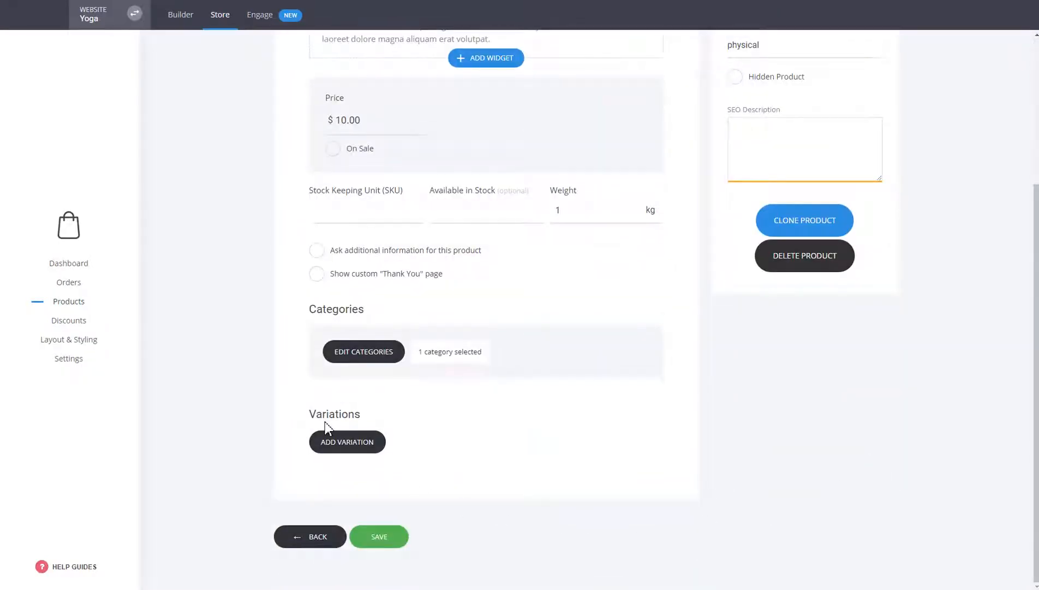
{"action": "scroll", "coordinate": [835, 459], "scroll_direction": "up", "scroll_amount": 4}
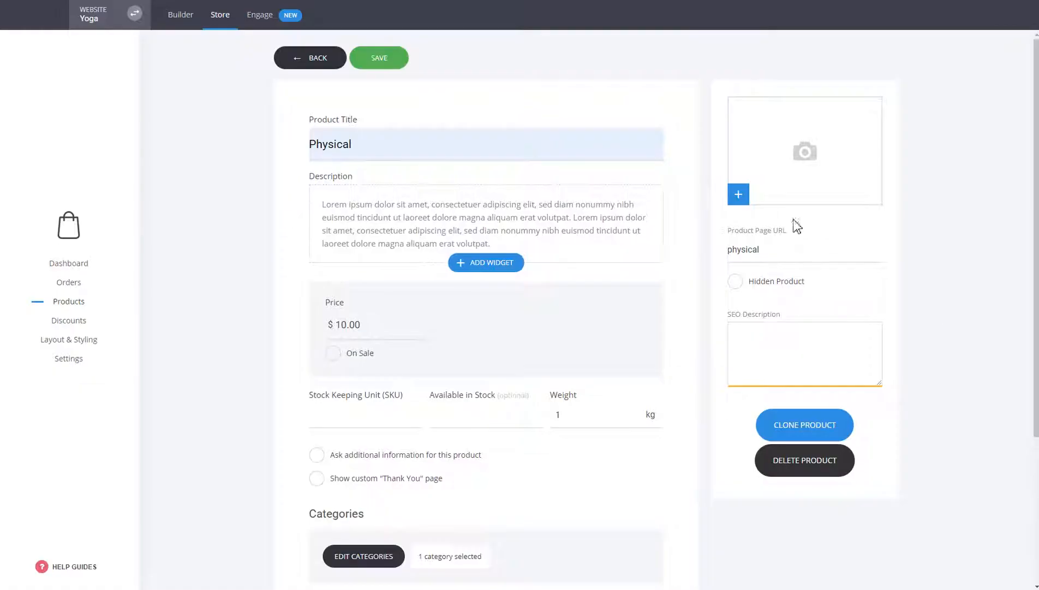
{"action": "left_click", "coordinate": [793, 200]}
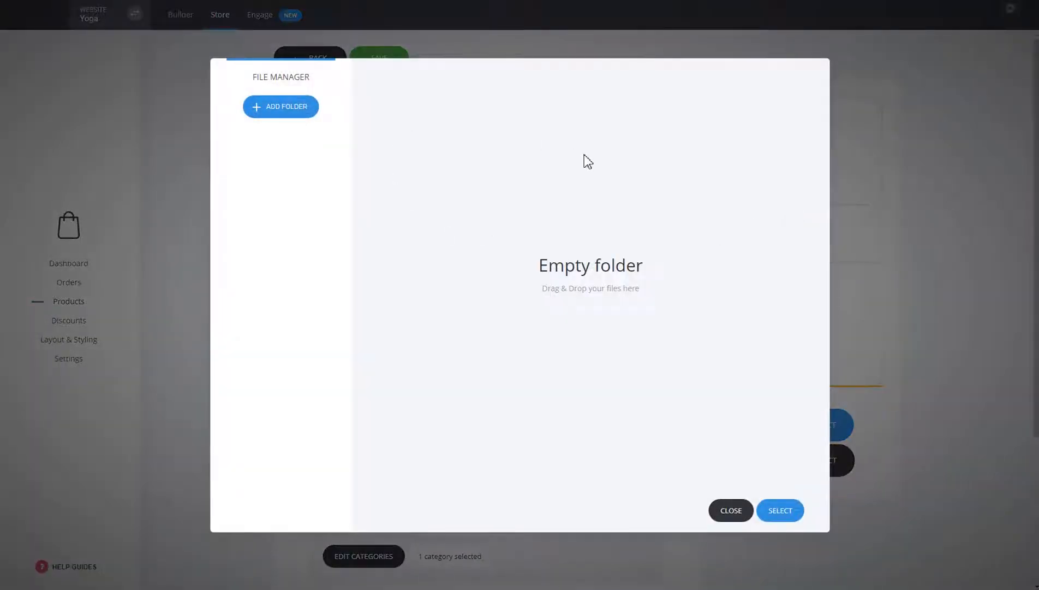
{"action": "left_click", "coordinate": [457, 134]}
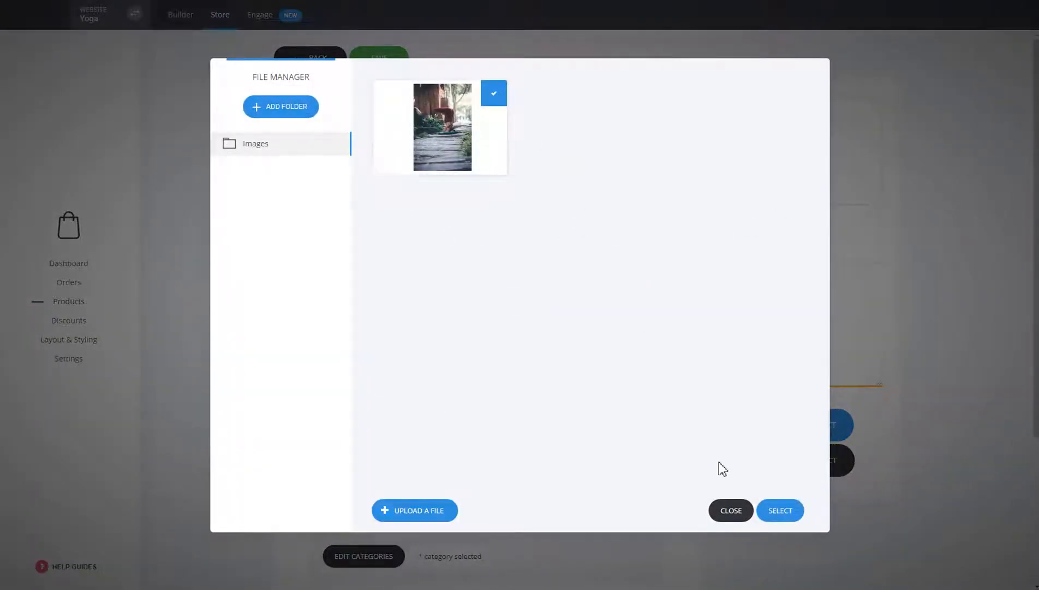
{"action": "left_click", "coordinate": [781, 512]}
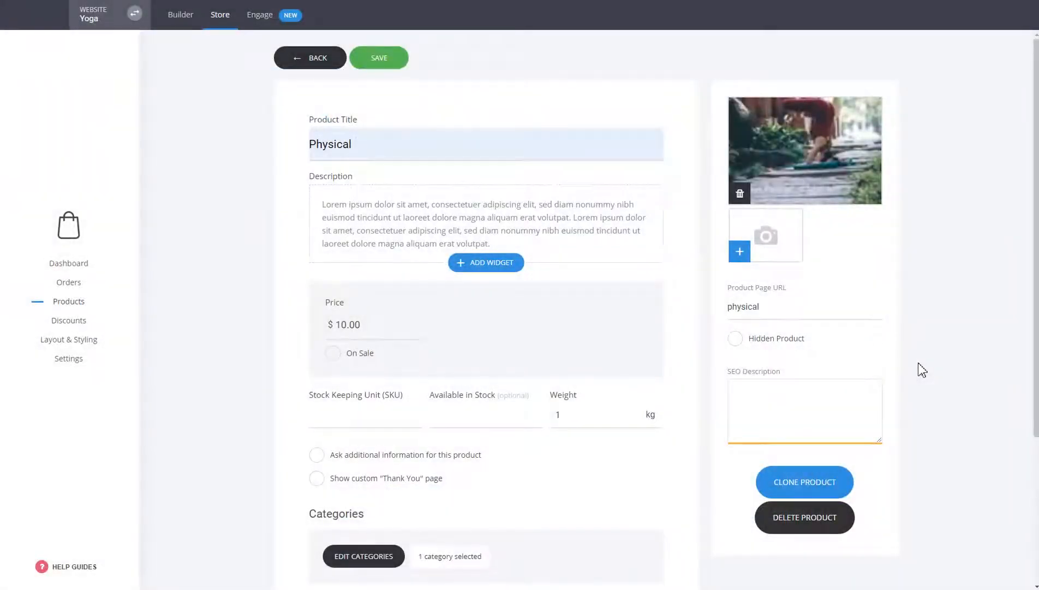
{"action": "left_click", "coordinate": [367, 65]}
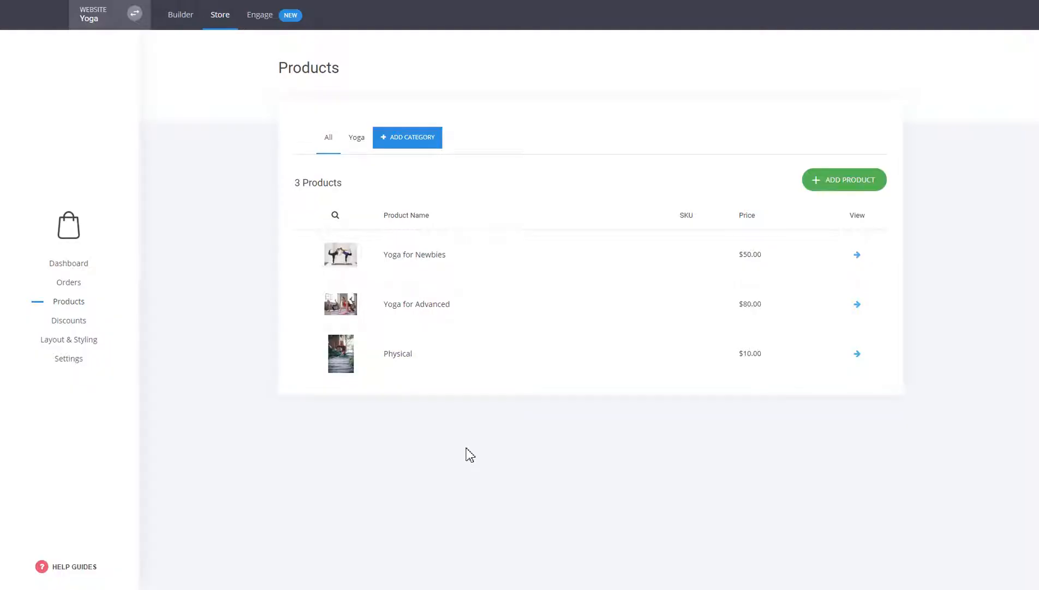
Examine the store's shipping settings and the details of the existing global price-range option without changing it.
{"action": "left_click", "coordinate": [71, 362]}
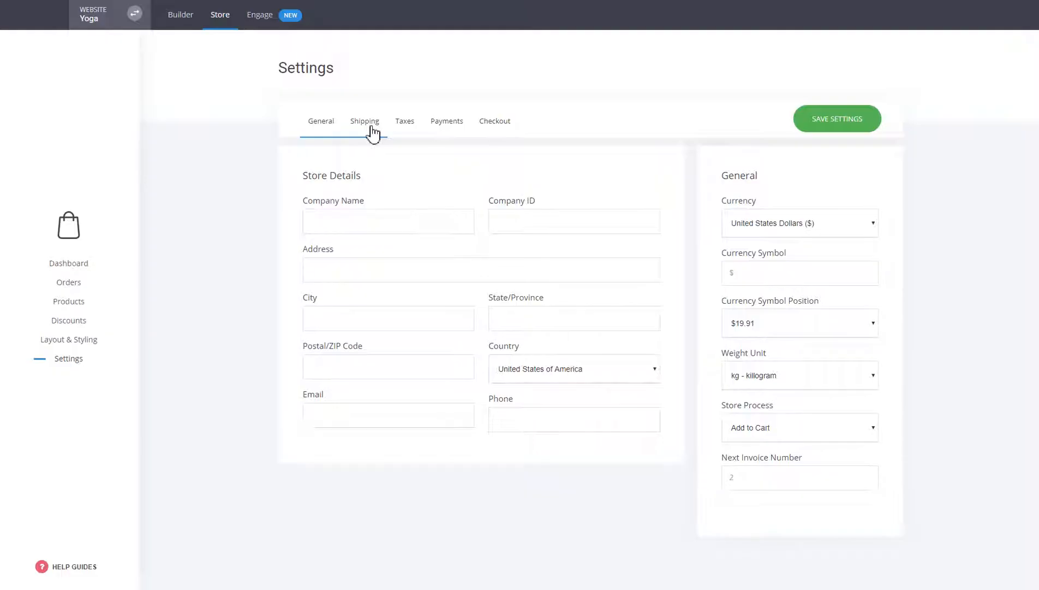
{"action": "left_click", "coordinate": [373, 134]}
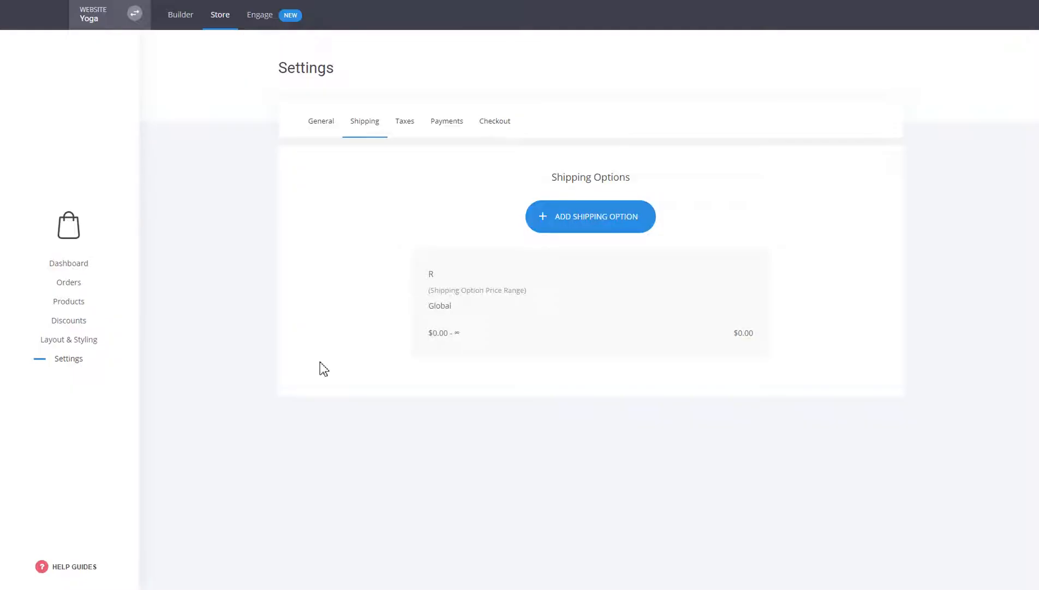
{"action": "left_click", "coordinate": [564, 322]}
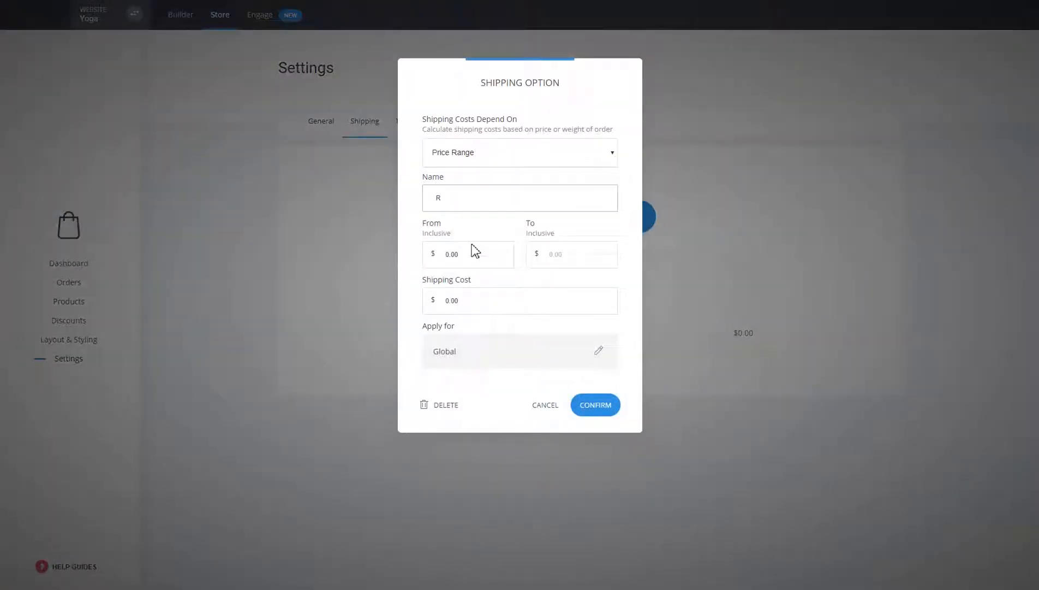
{"action": "left_click", "coordinate": [546, 407]}
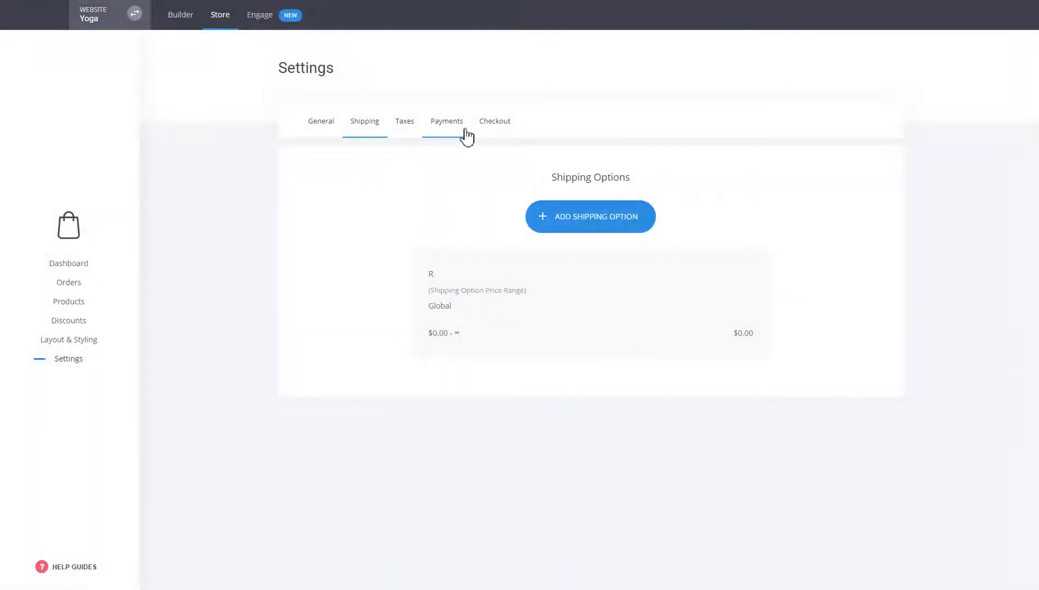
Review the payment methods offered in the store settings, from Stripe down to Cash on Delivery and Bank Transfer.
{"action": "left_click", "coordinate": [467, 137]}
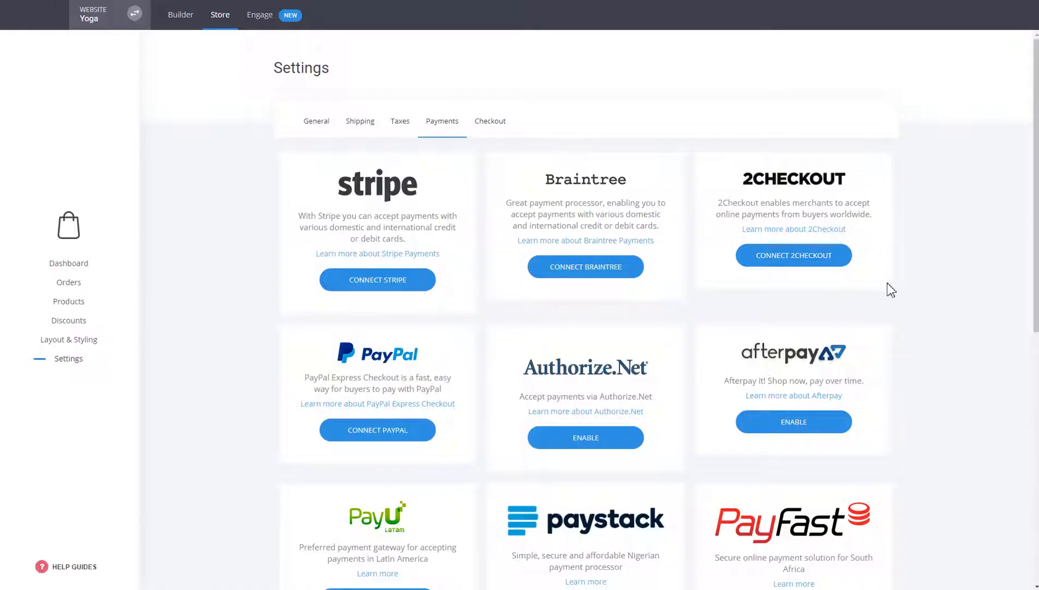
{"action": "scroll", "coordinate": [910, 279], "scroll_direction": "down", "scroll_amount": 4}
{"action": "scroll", "coordinate": [913, 285], "scroll_direction": "down", "scroll_amount": 5}
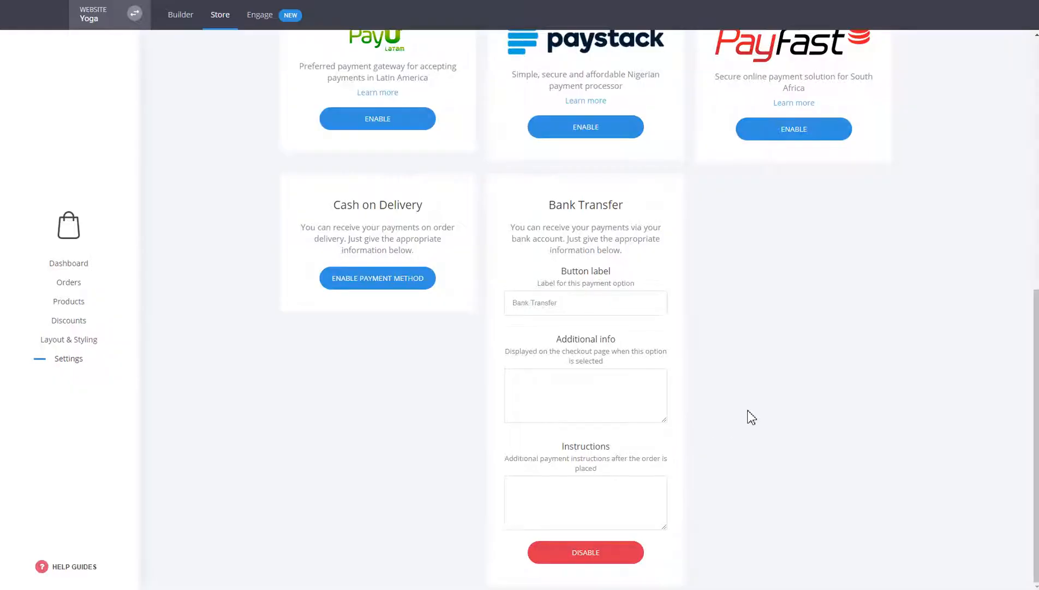
{"action": "scroll", "coordinate": [726, 417], "scroll_direction": "up", "scroll_amount": 6}
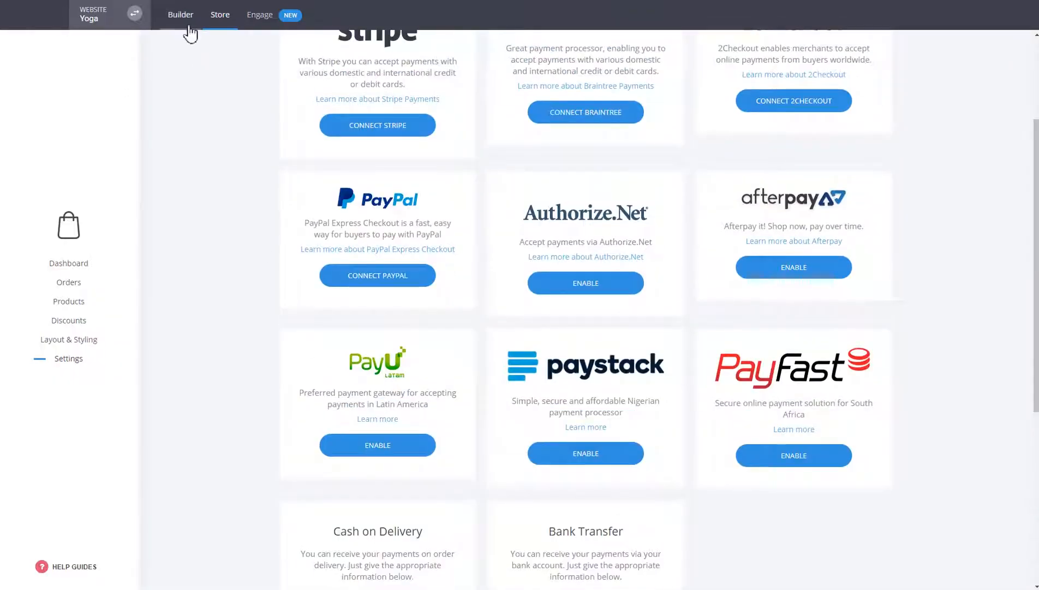
Return to the site builder, place a Store widget below the yoga benefits text, and lower its maximum number of latest products.
{"action": "left_click", "coordinate": [189, 26]}
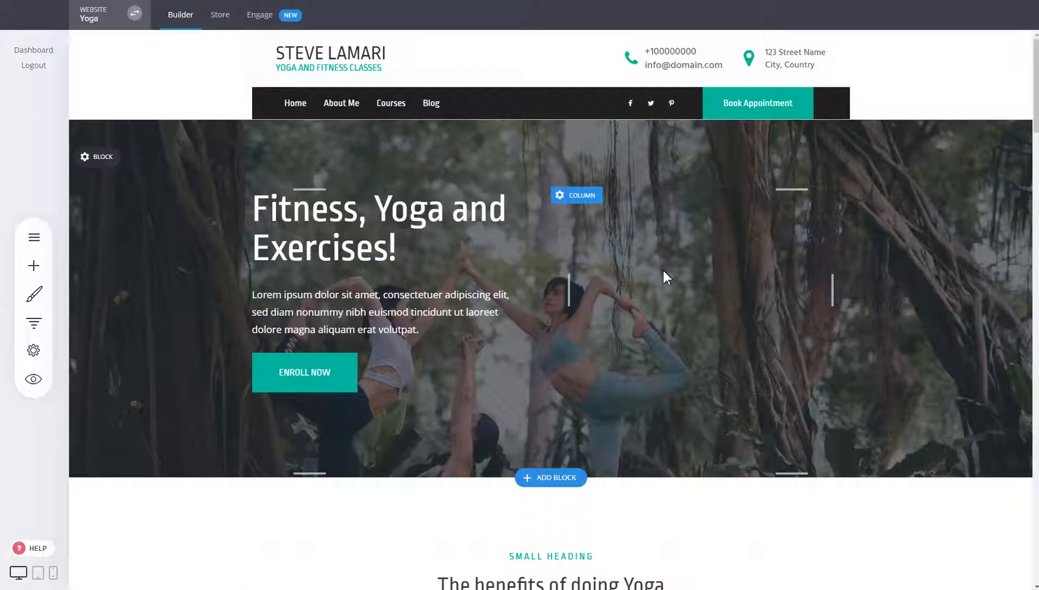
{"action": "scroll", "coordinate": [673, 277], "scroll_direction": "down", "scroll_amount": 4}
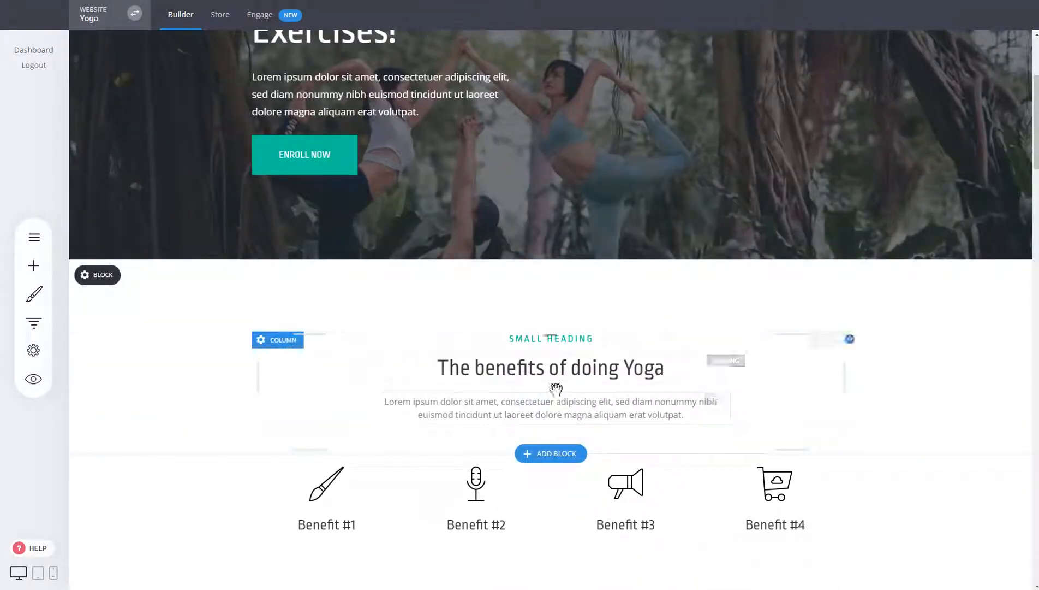
{"action": "left_click", "coordinate": [38, 270]}
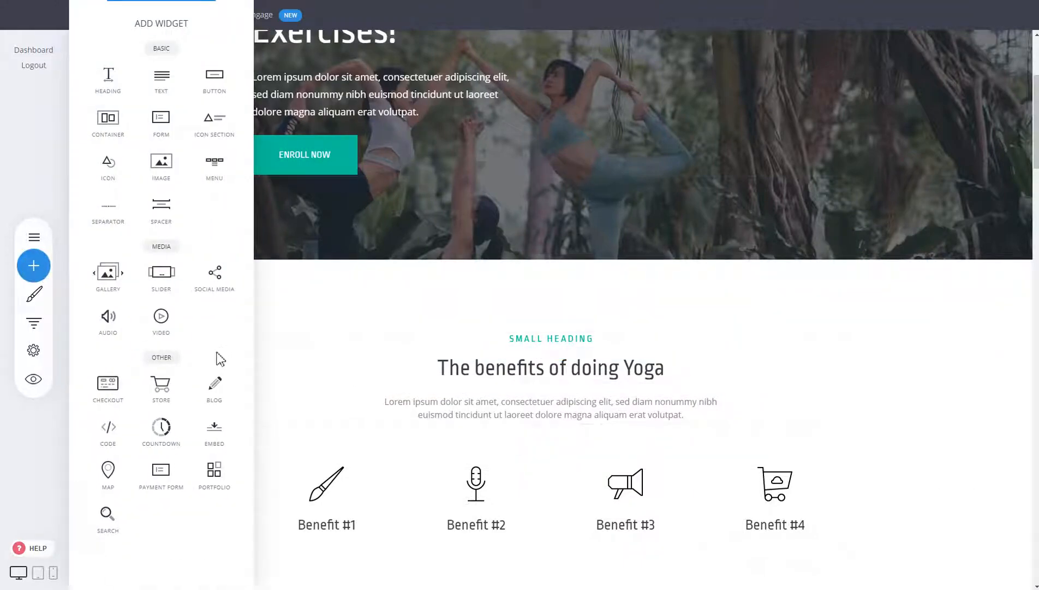
{"action": "left_click_drag", "start_coordinate": [164, 392], "coordinate": [619, 417]}
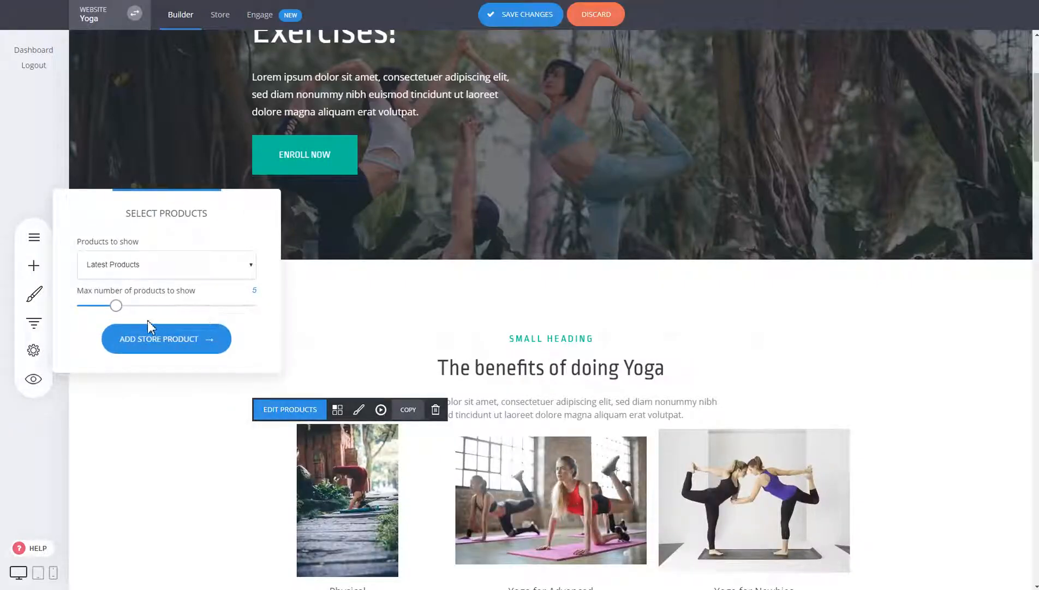
{"action": "left_click_drag", "start_coordinate": [116, 305], "coordinate": [97, 309]}
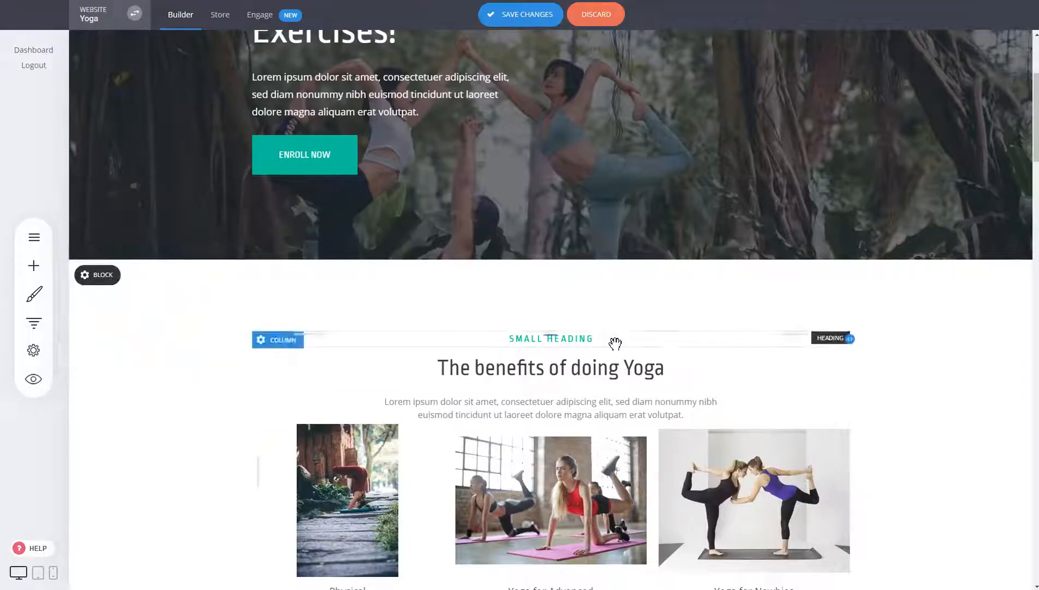
Increase the spacing above the product grid, show its "Add to Cart" / "Buy Now" buttons, and save the page changes.
{"action": "scroll", "coordinate": [615, 341], "scroll_direction": "down", "scroll_amount": 4}
{"action": "left_click_drag", "start_coordinate": [571, 207], "coordinate": [572, 224]}
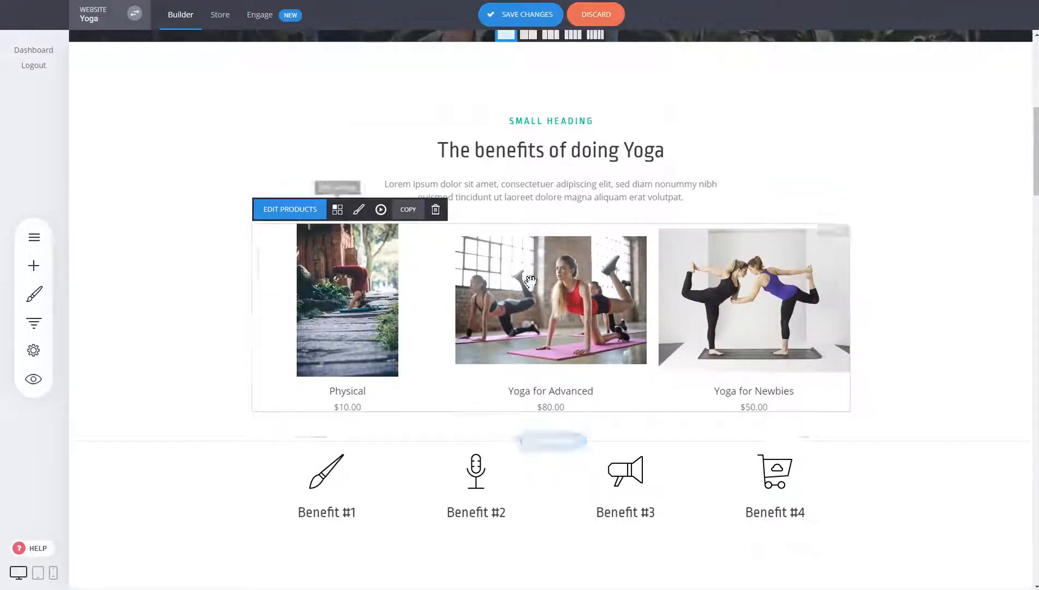
{"action": "left_click", "coordinate": [337, 209]}
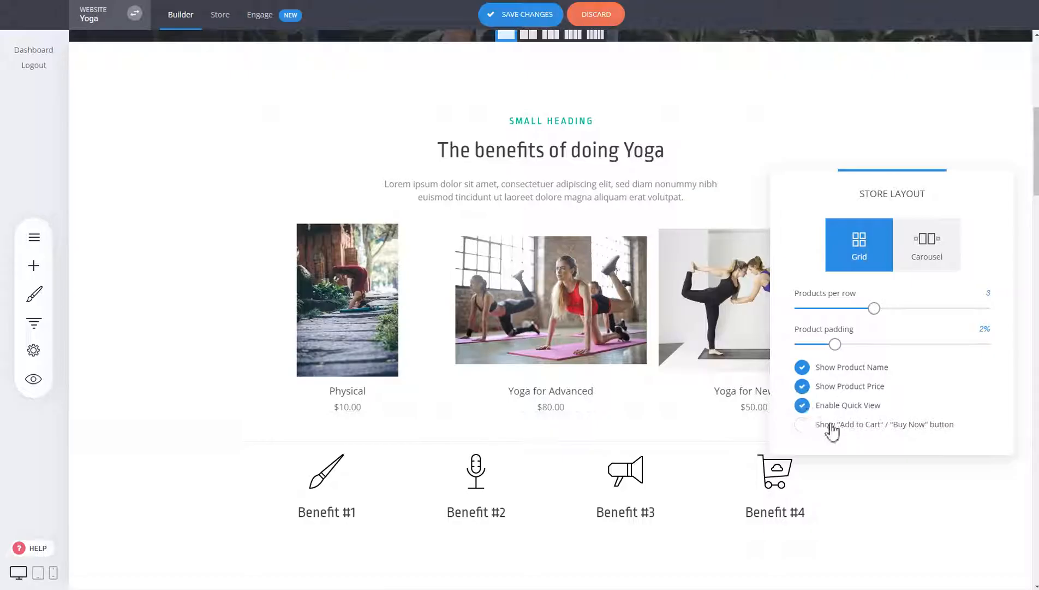
{"action": "left_click", "coordinate": [833, 432]}
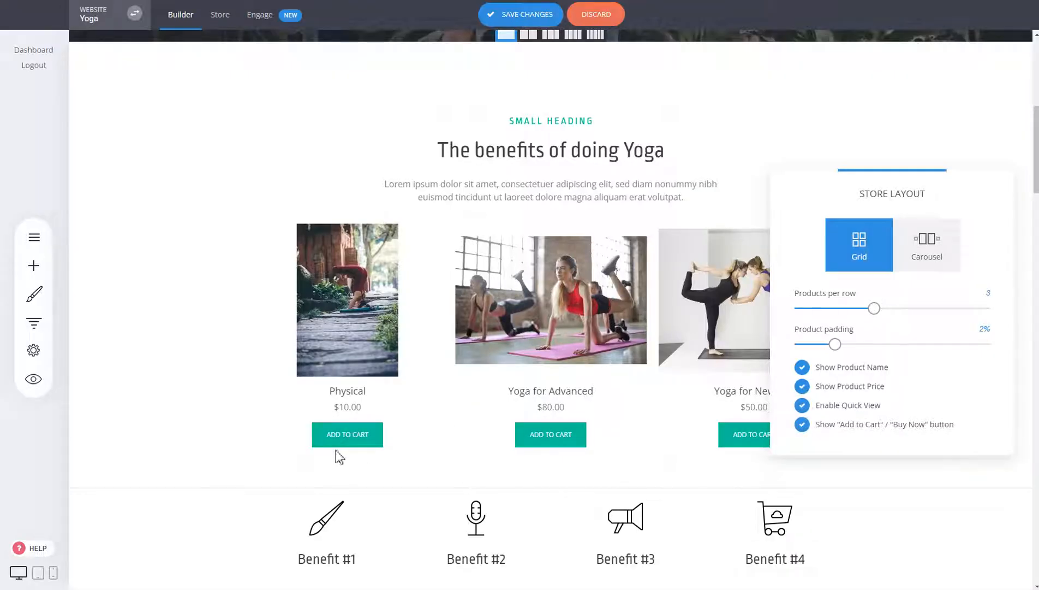
{"action": "left_click", "coordinate": [562, 445]}
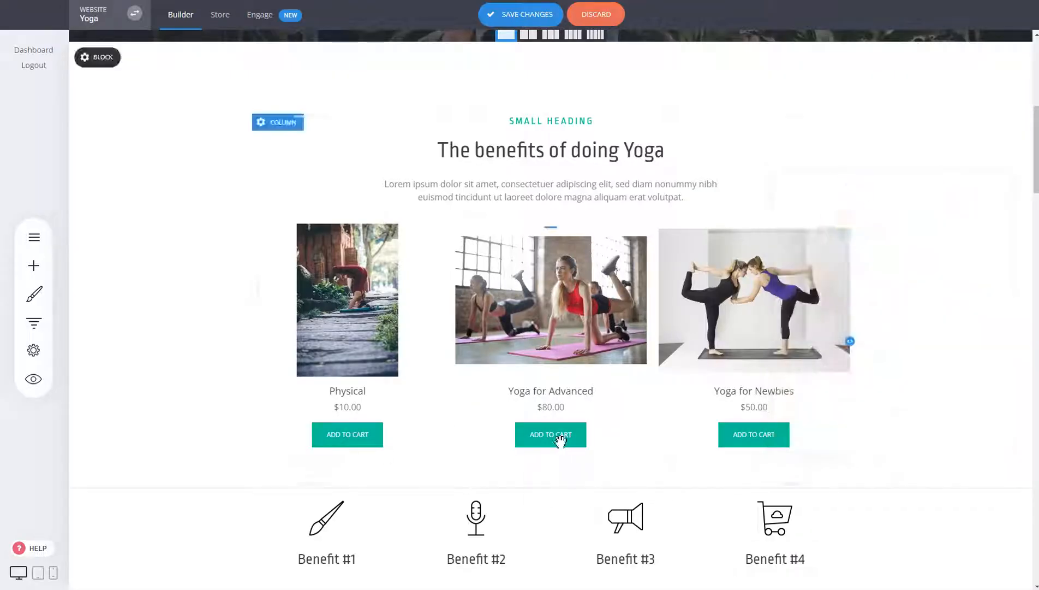
{"action": "left_click", "coordinate": [519, 22]}
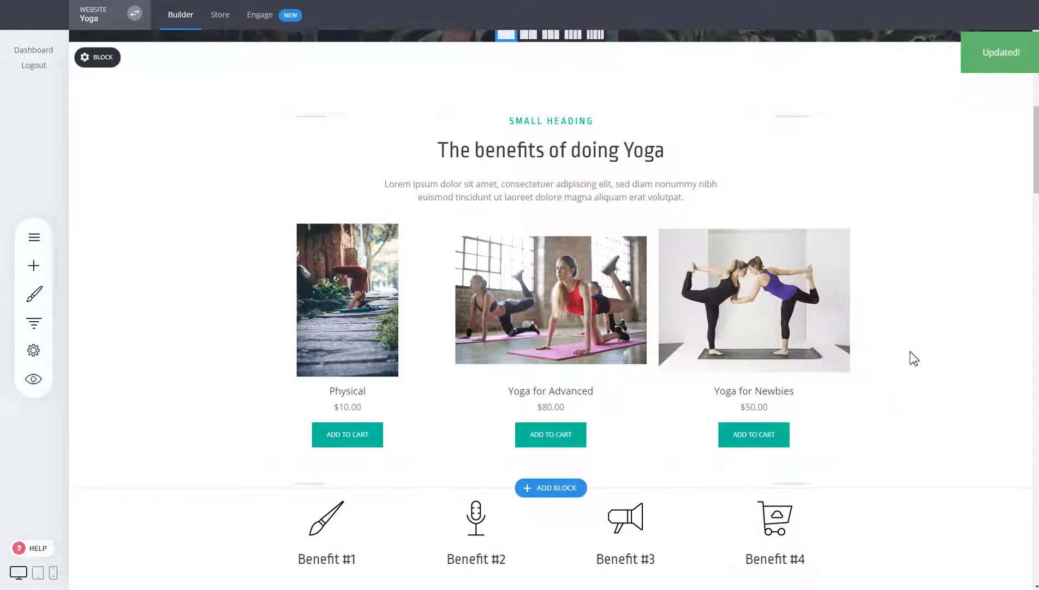
Add a Cart widget at the end of the header's navigation bar, set its color to white (FFFFFF), and save the changes.
{"action": "scroll", "coordinate": [914, 359], "scroll_direction": "up", "scroll_amount": 8}
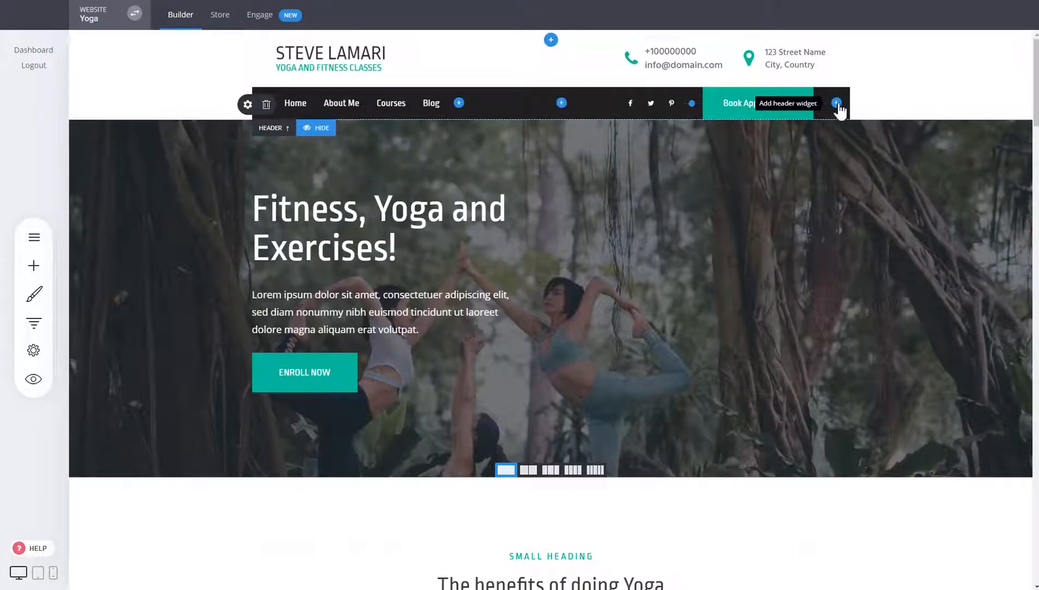
{"action": "left_click", "coordinate": [837, 103]}
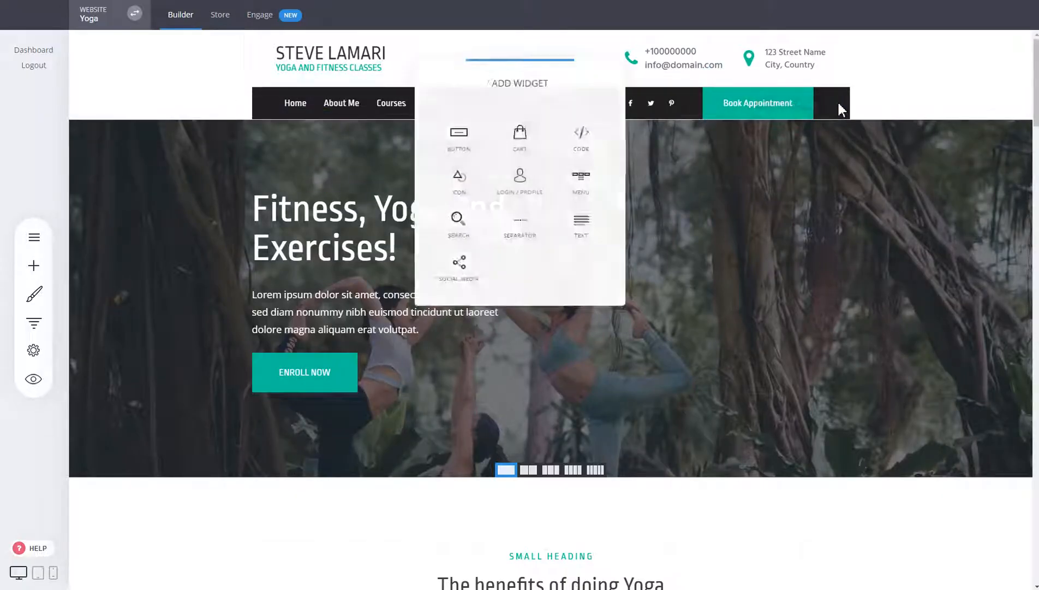
{"action": "left_click", "coordinate": [533, 150]}
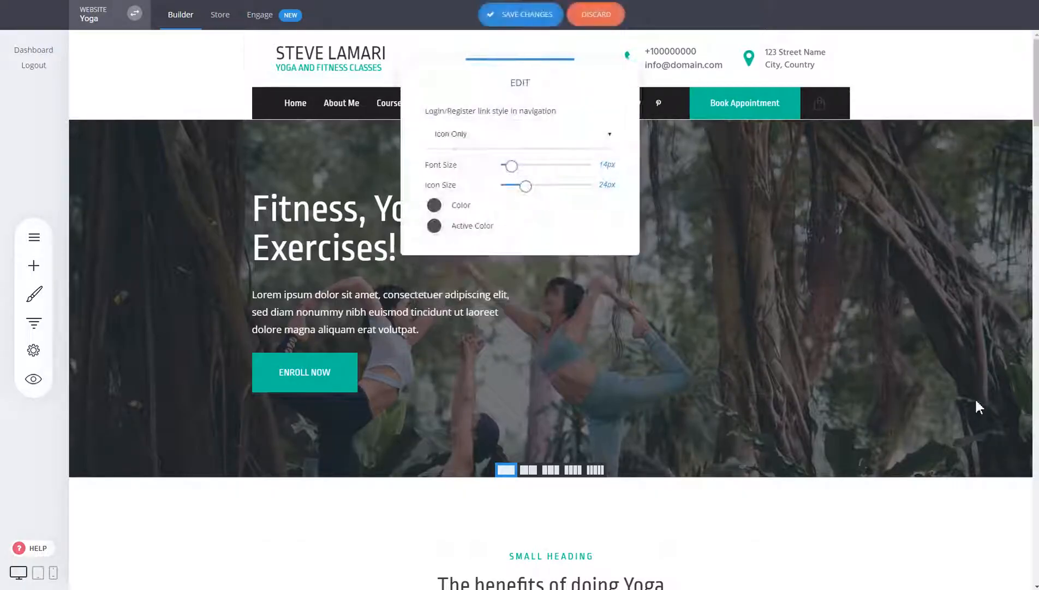
{"action": "left_click", "coordinate": [434, 205]}
{"action": "left_click", "coordinate": [562, 402]}
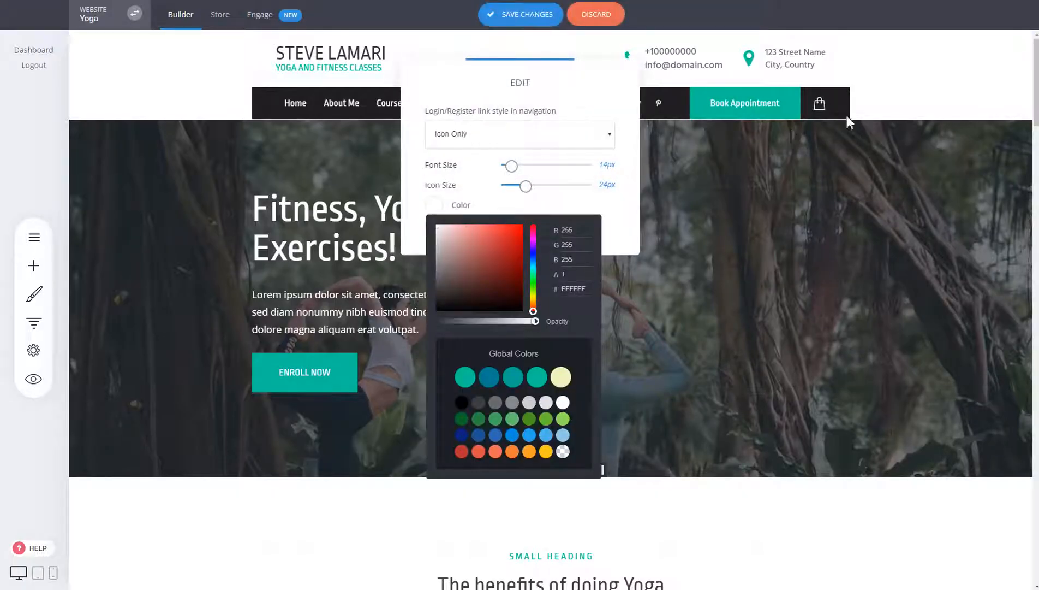
{"action": "left_click", "coordinate": [906, 162]}
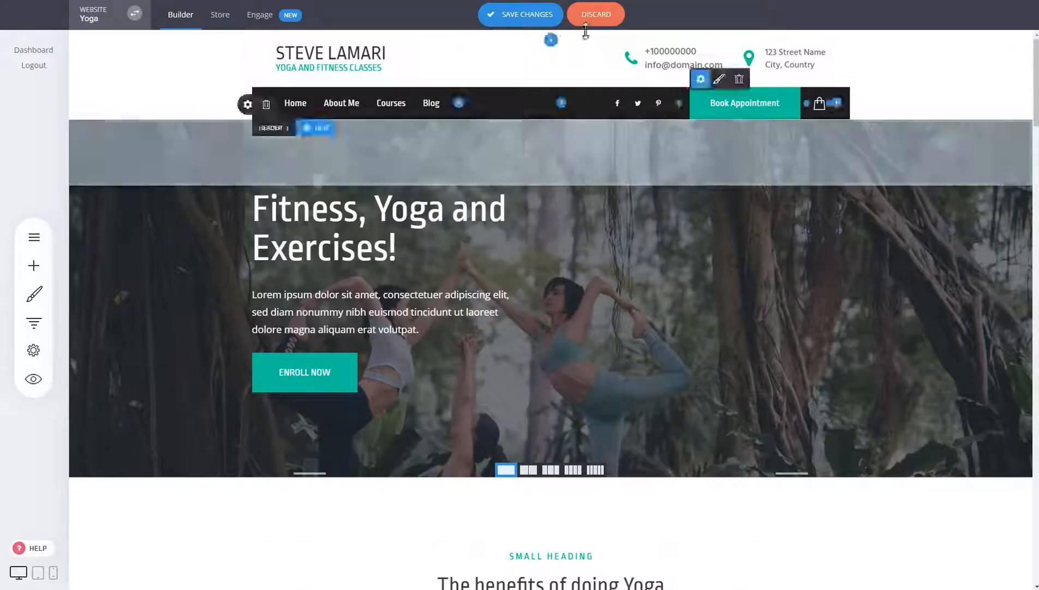
{"action": "left_click", "coordinate": [554, 16]}
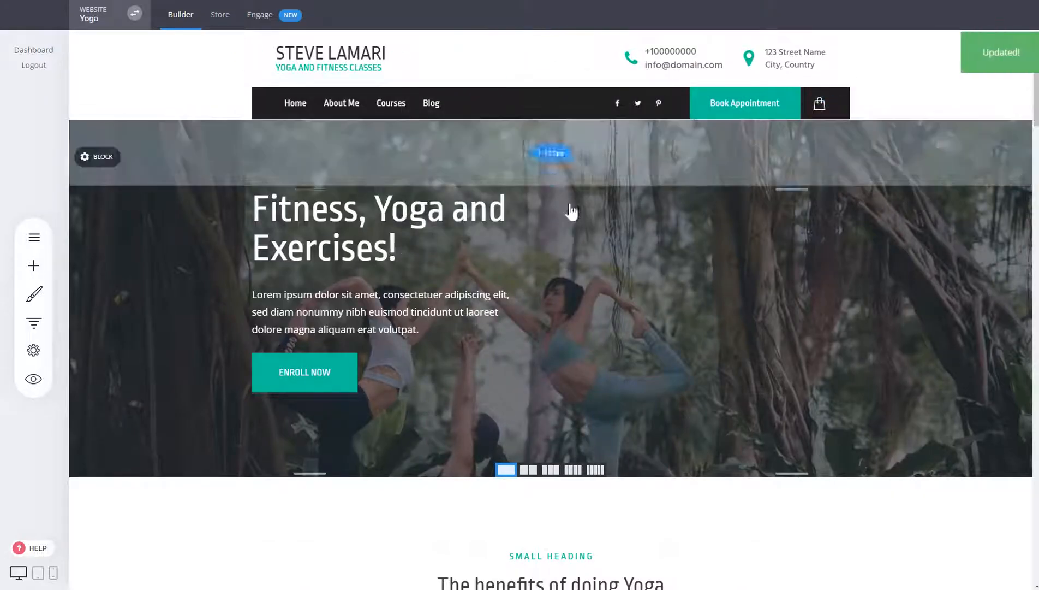
Preview the site, open the "Physical" product from the yoga benefits section, and add it to the cart.
{"action": "scroll", "coordinate": [623, 392], "scroll_direction": "down", "scroll_amount": 5}
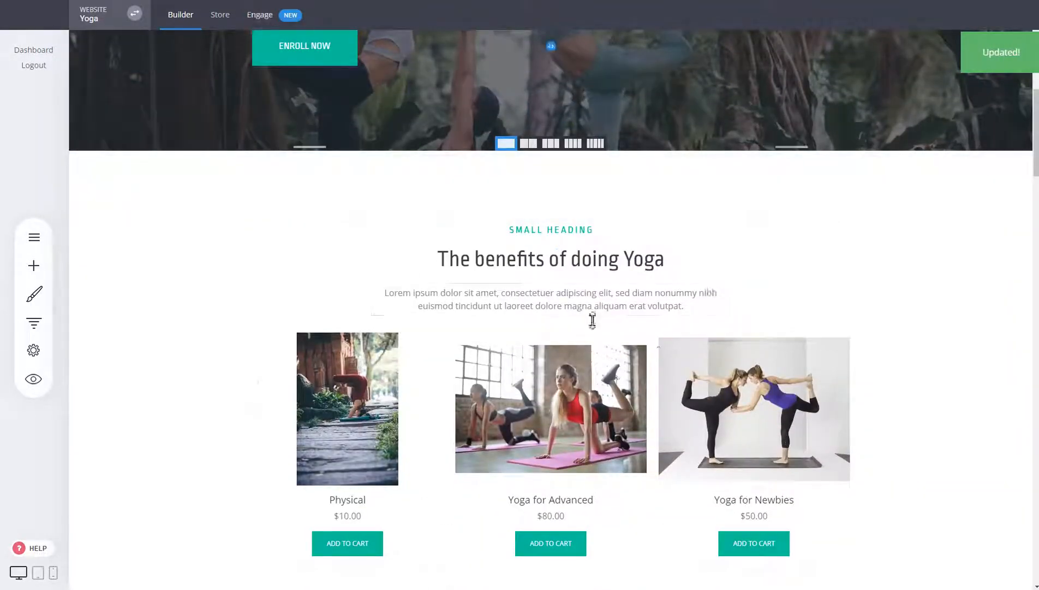
{"action": "left_click", "coordinate": [33, 378]}
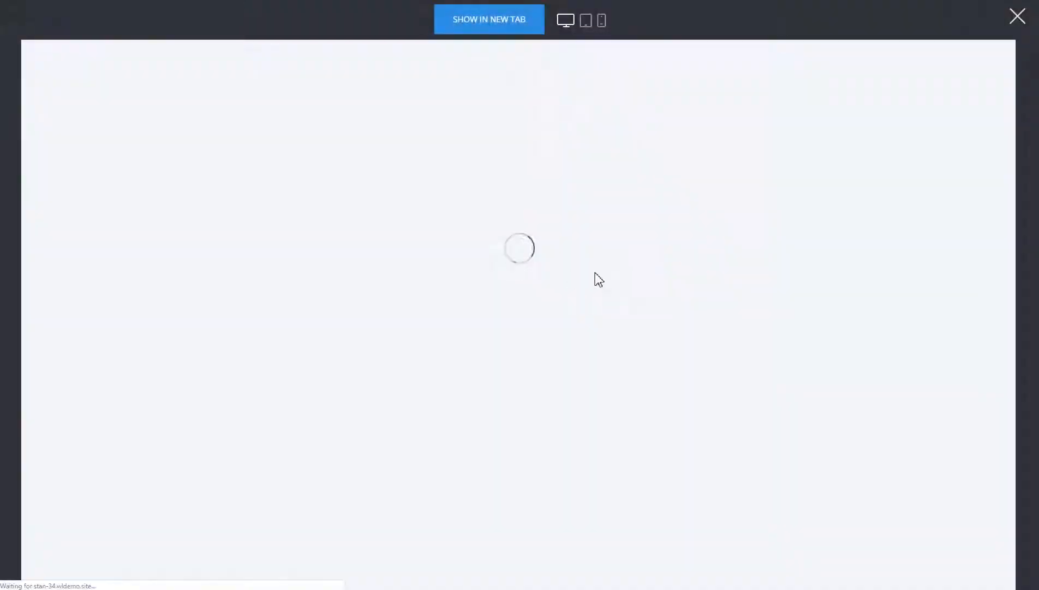
{"action": "scroll", "coordinate": [800, 332], "scroll_direction": "down", "scroll_amount": 5}
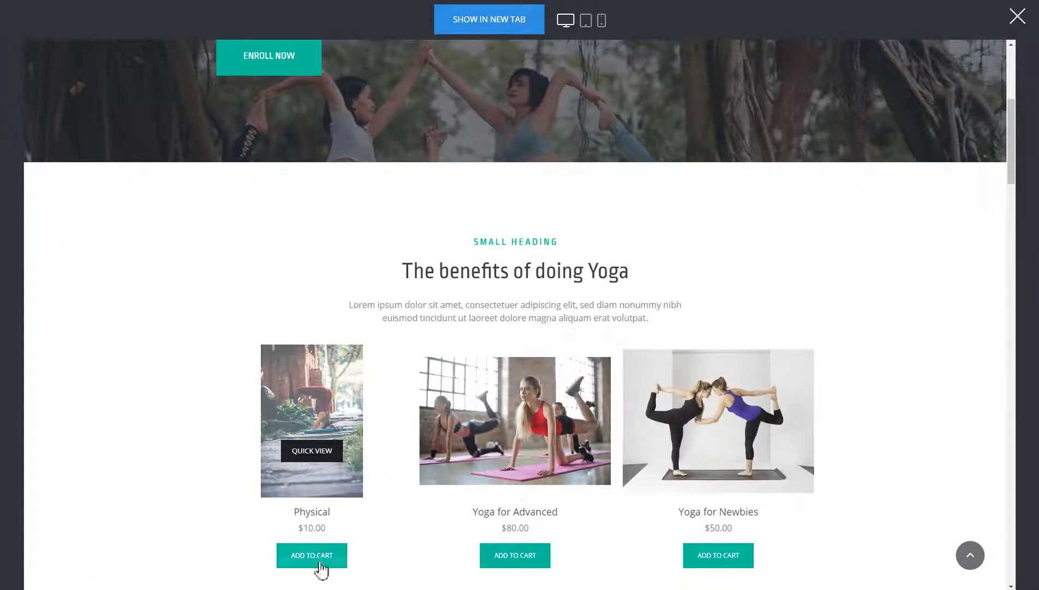
{"action": "left_click", "coordinate": [331, 379]}
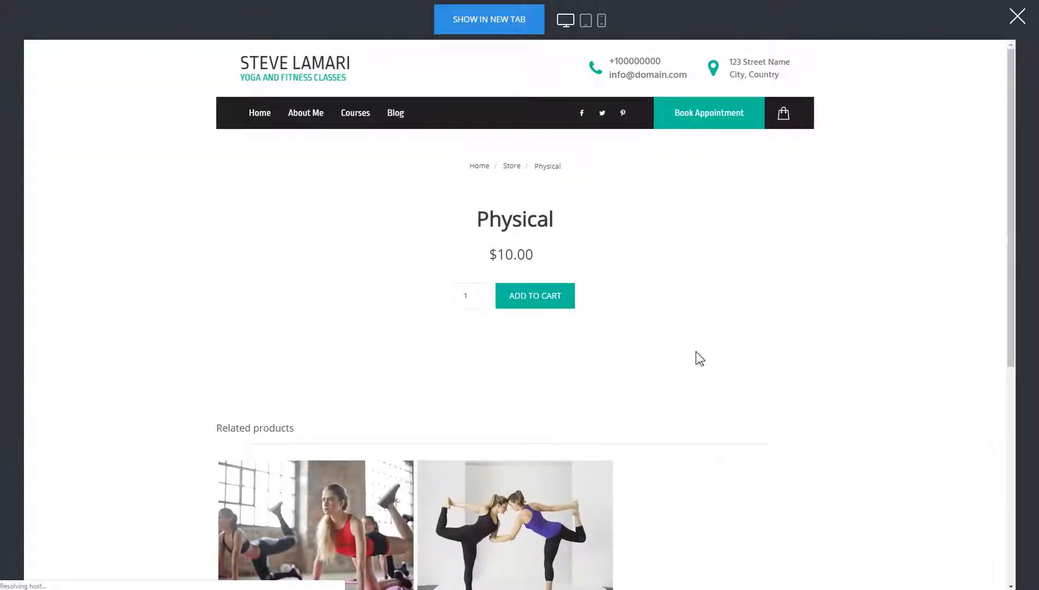
{"action": "scroll", "coordinate": [765, 359], "scroll_direction": "down", "scroll_amount": 10}
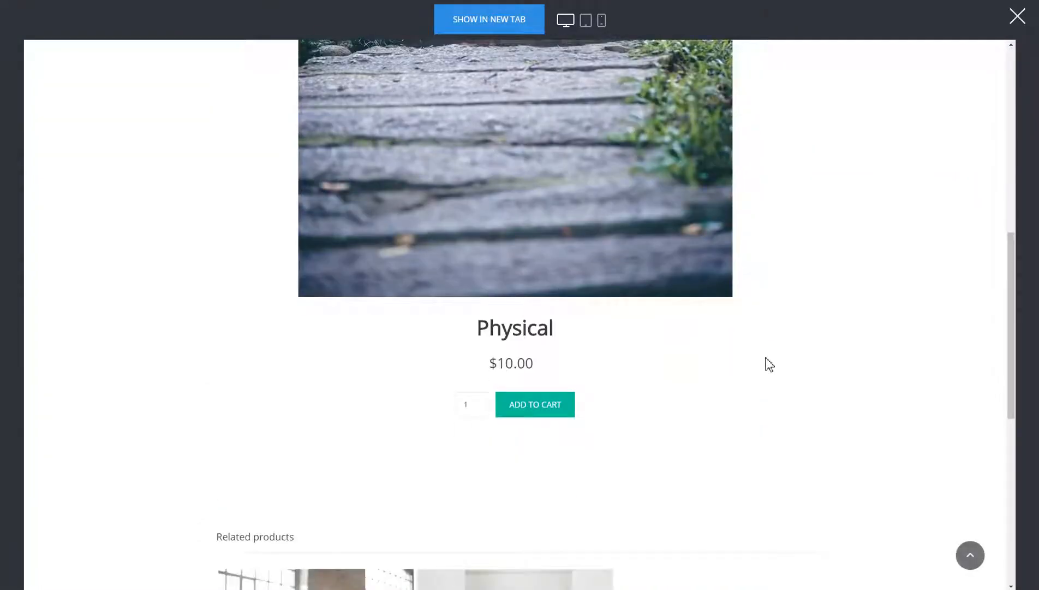
{"action": "left_click", "coordinate": [571, 417]}
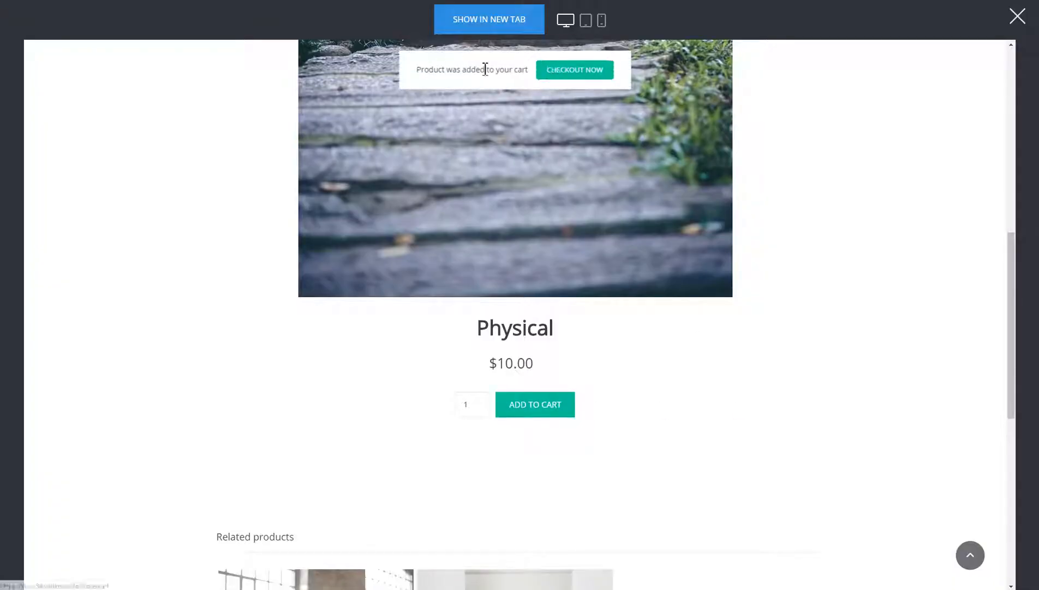
Open the shopping cart from the header, proceed to the checkout form, and close the preview.
{"action": "scroll", "coordinate": [768, 399], "scroll_direction": "up", "scroll_amount": 10}
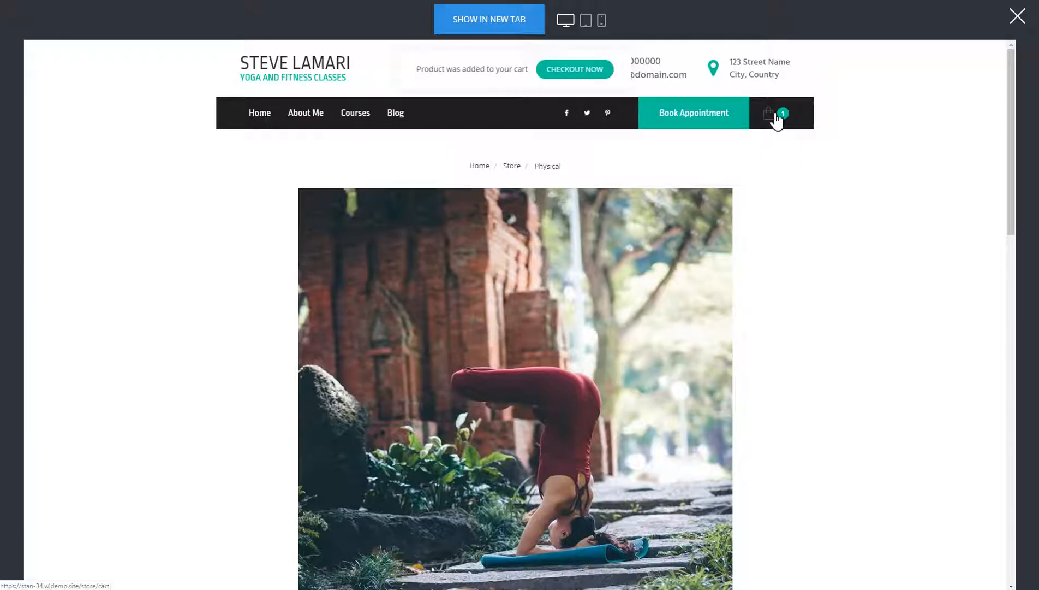
{"action": "left_click", "coordinate": [774, 127]}
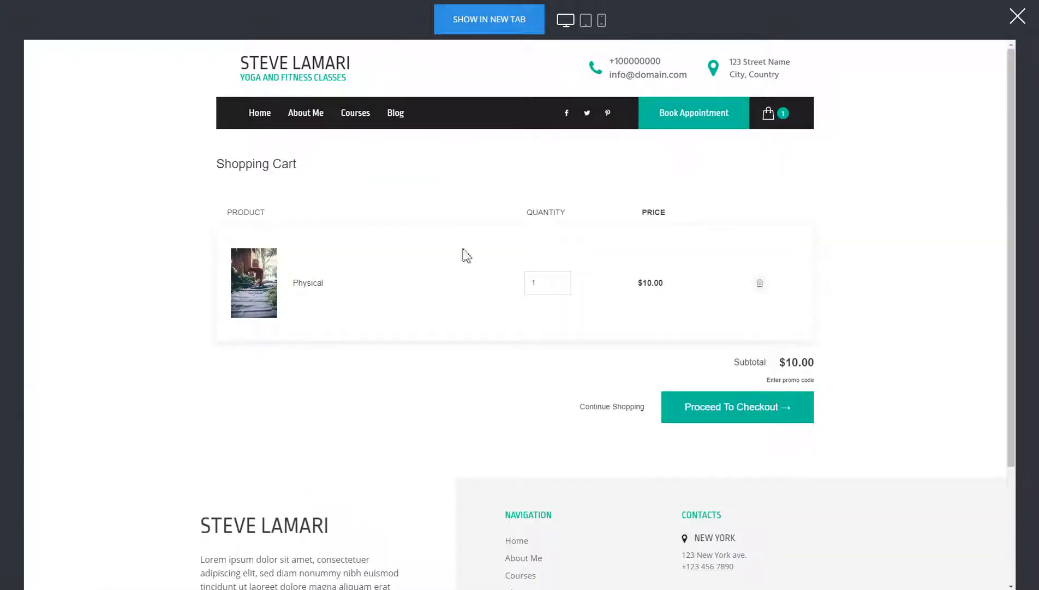
{"action": "left_click", "coordinate": [760, 414]}
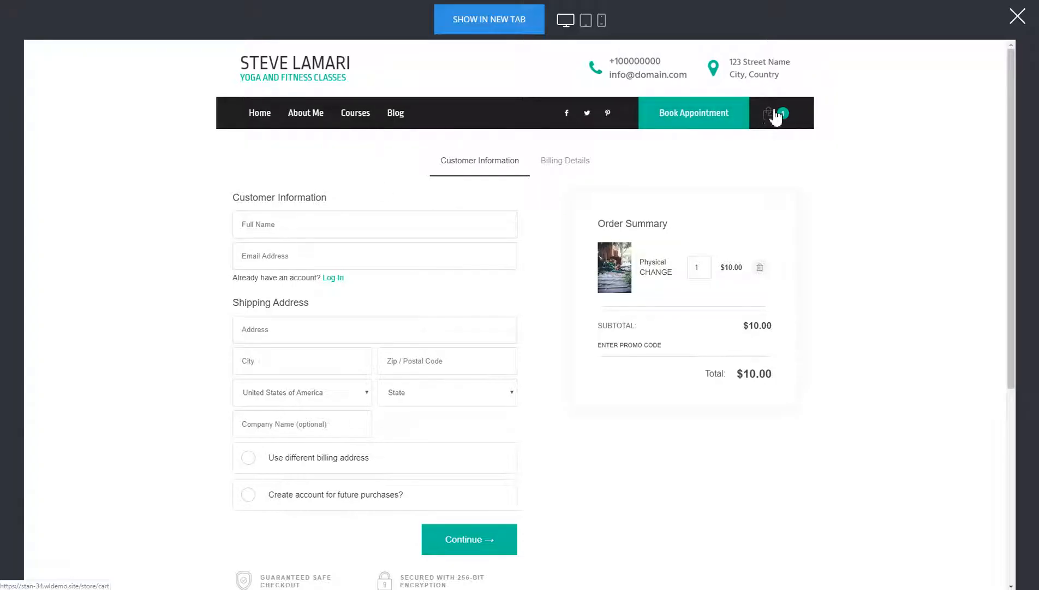
{"action": "left_click", "coordinate": [1018, 16]}
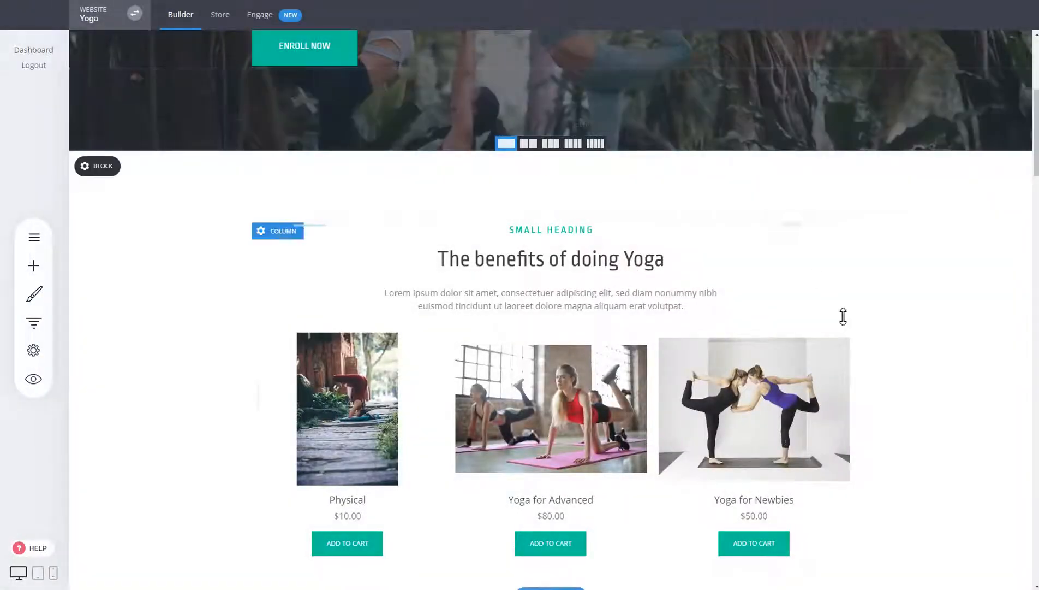
Give the "Buy Now" button beside the yoga photo a Store link to the "Yoga for Advanced" product.
{"action": "scroll", "coordinate": [868, 321], "scroll_direction": "down", "scroll_amount": 2}
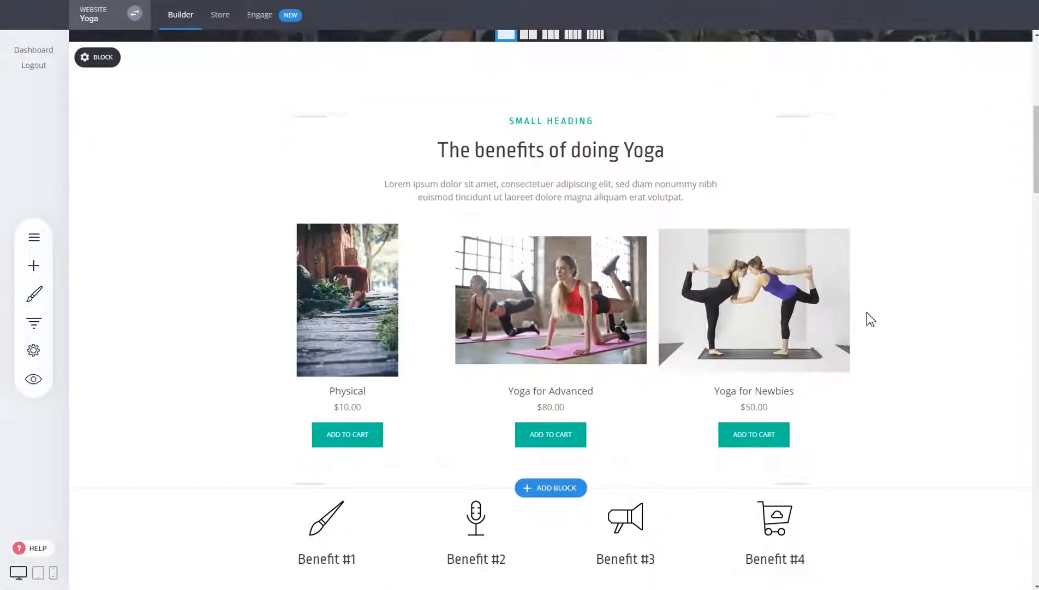
{"action": "scroll", "coordinate": [870, 319], "scroll_direction": "down", "scroll_amount": 4}
{"action": "scroll", "coordinate": [872, 318], "scroll_direction": "up", "scroll_amount": 5}
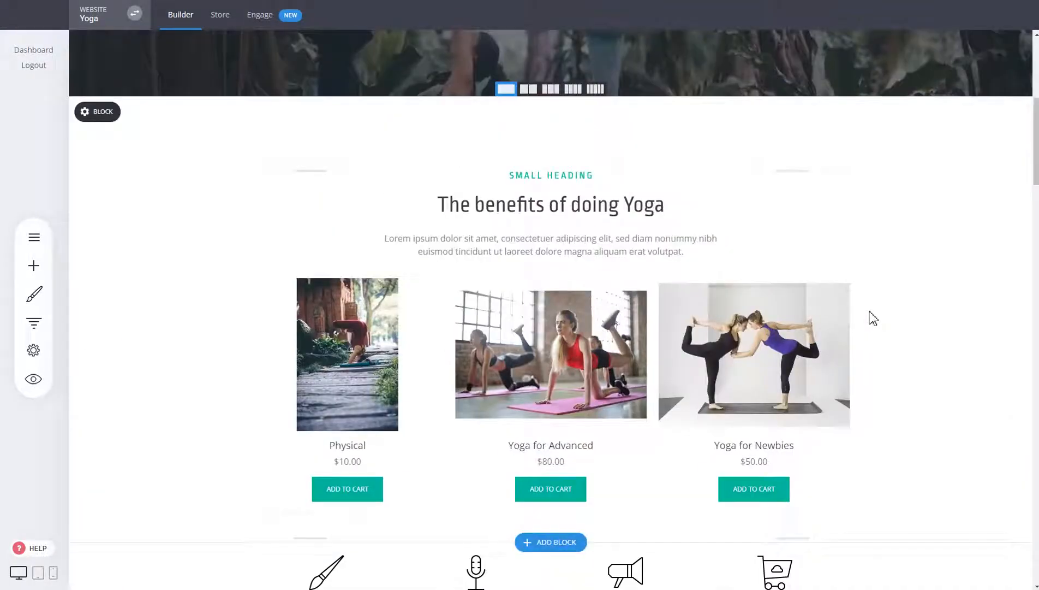
{"action": "scroll", "coordinate": [870, 317], "scroll_direction": "down", "scroll_amount": 4}
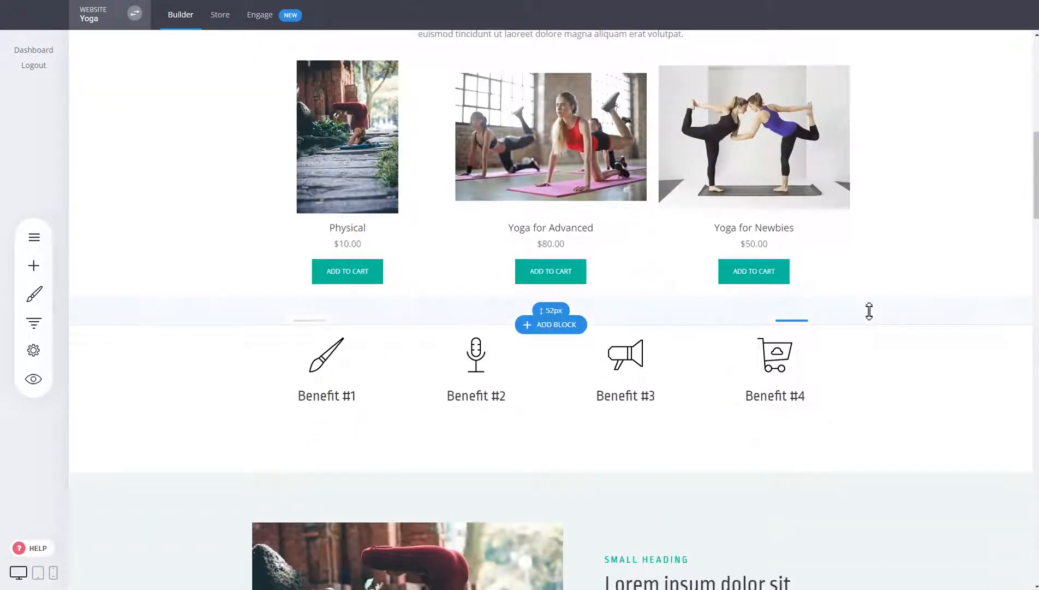
{"action": "scroll", "coordinate": [785, 388], "scroll_direction": "down", "scroll_amount": 5}
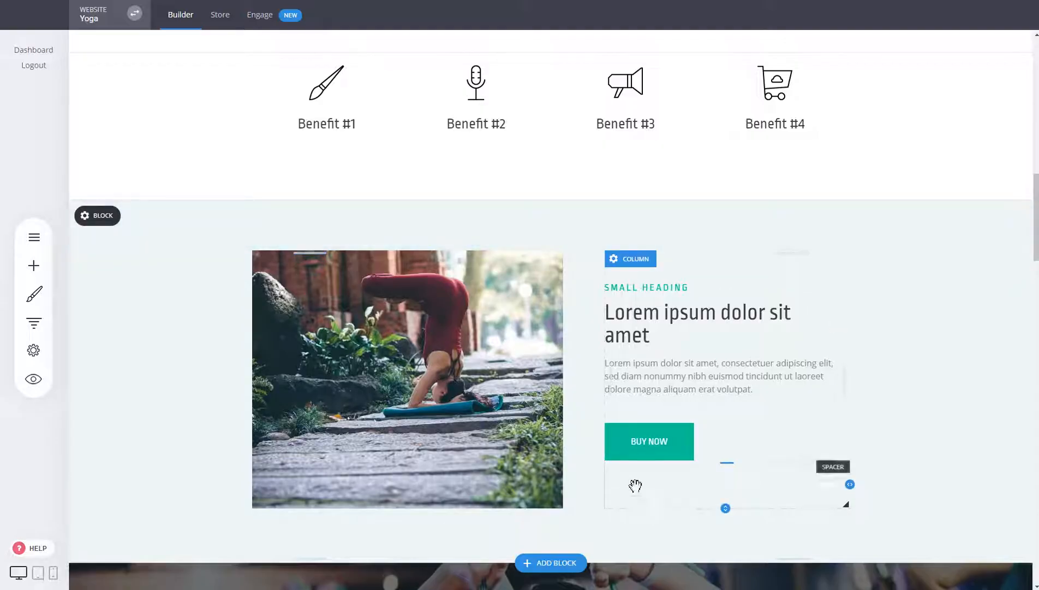
{"action": "left_click", "coordinate": [669, 445]}
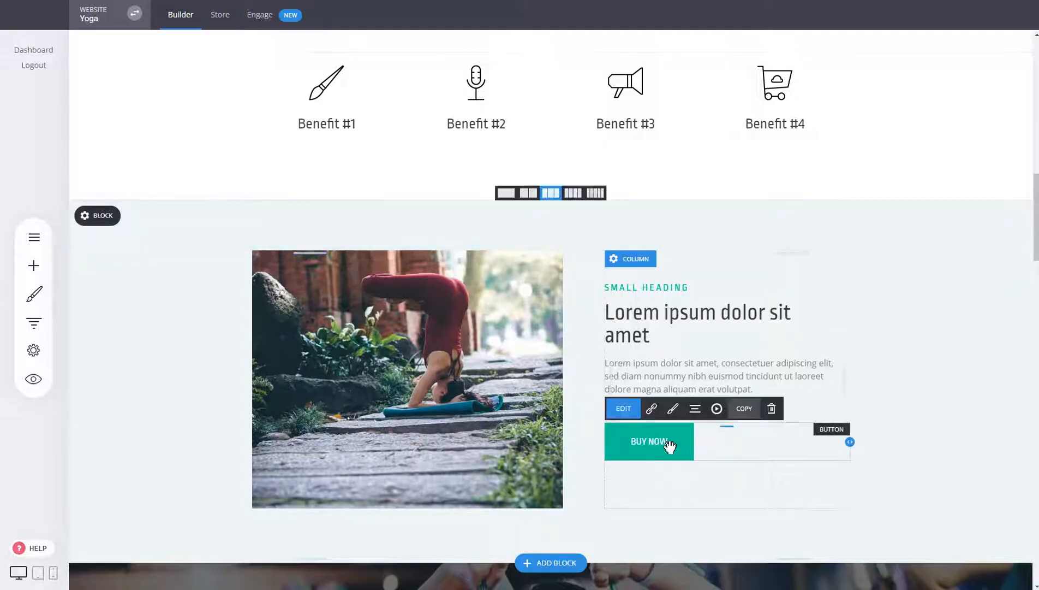
{"action": "left_click", "coordinate": [653, 415]}
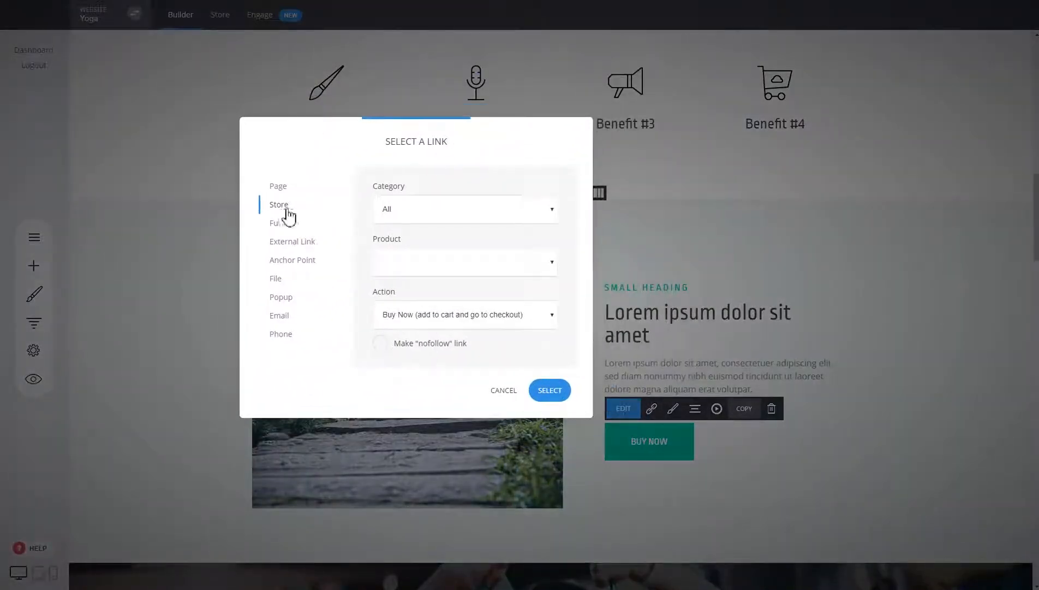
{"action": "left_click", "coordinate": [278, 187]}
{"action": "left_click", "coordinate": [278, 206]}
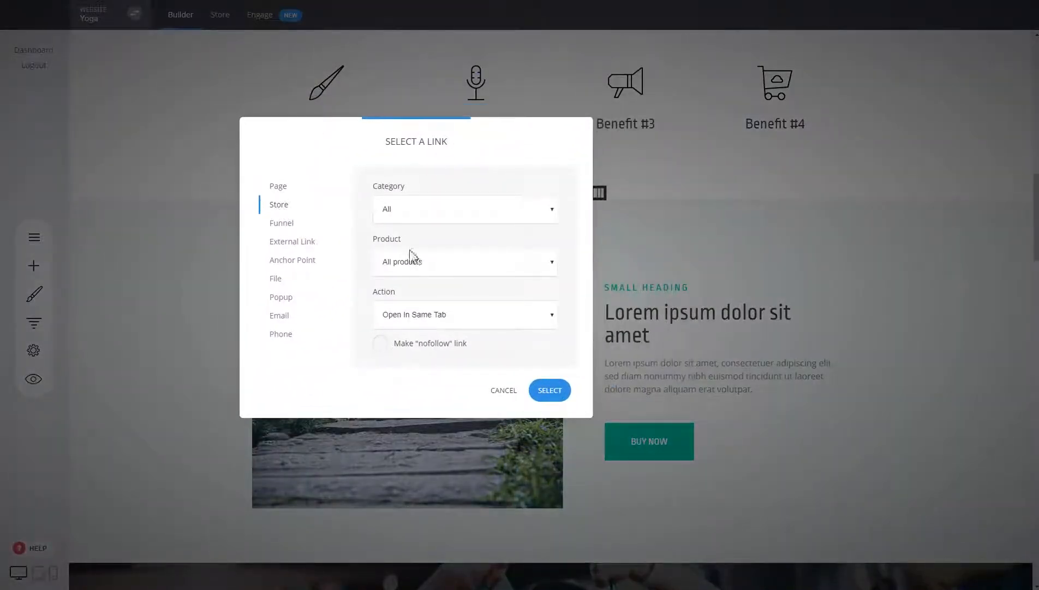
{"action": "left_click", "coordinate": [430, 264]}
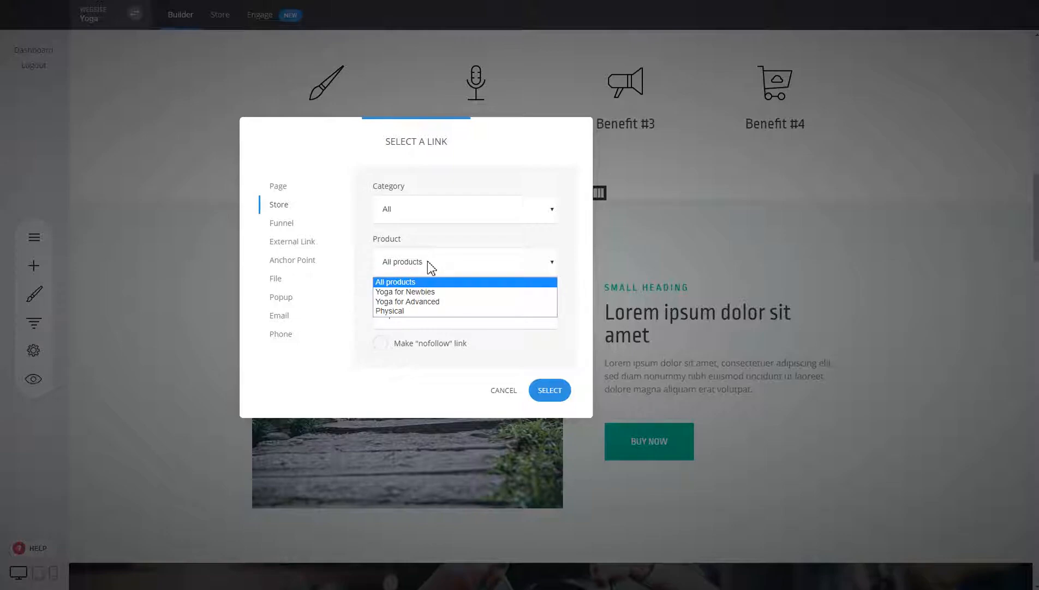
{"action": "left_click", "coordinate": [414, 302]}
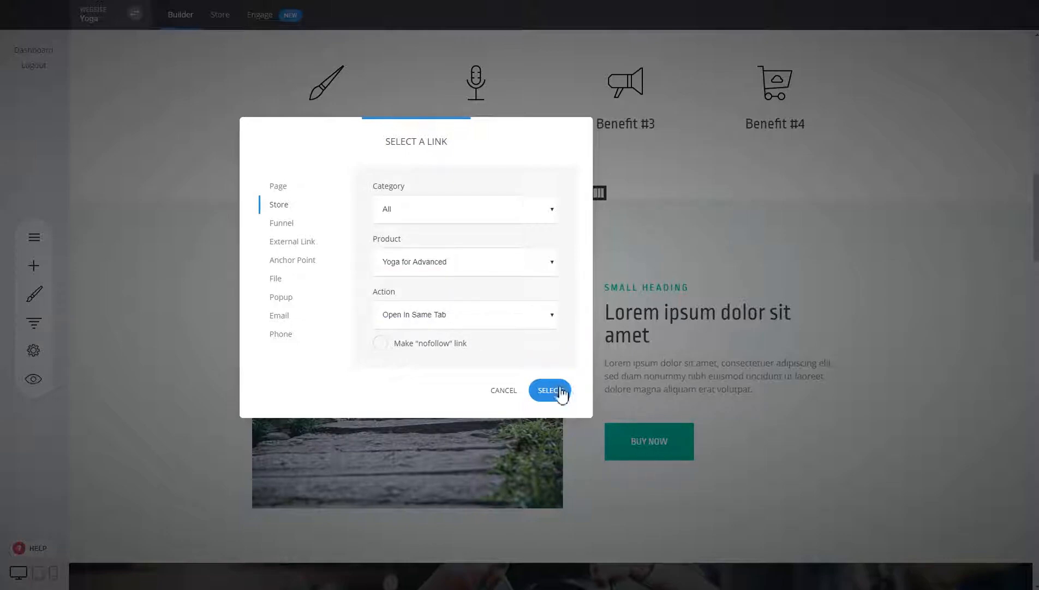
Set the link action to "Buy Now (add to cart and go to checkout)", apply the link, and save the page.
{"action": "left_click", "coordinate": [473, 326]}
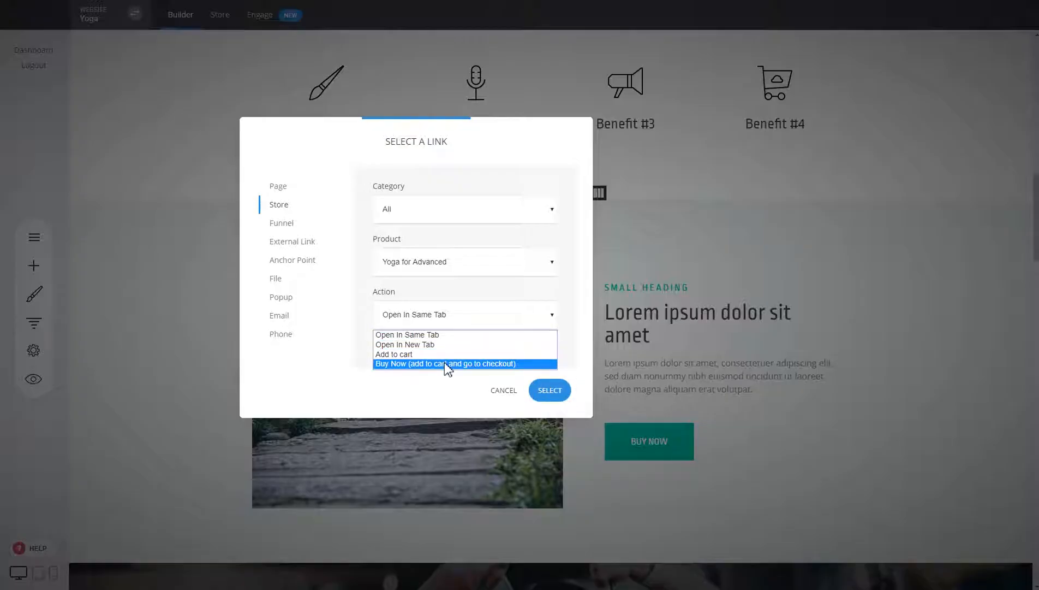
{"action": "left_click", "coordinate": [426, 365]}
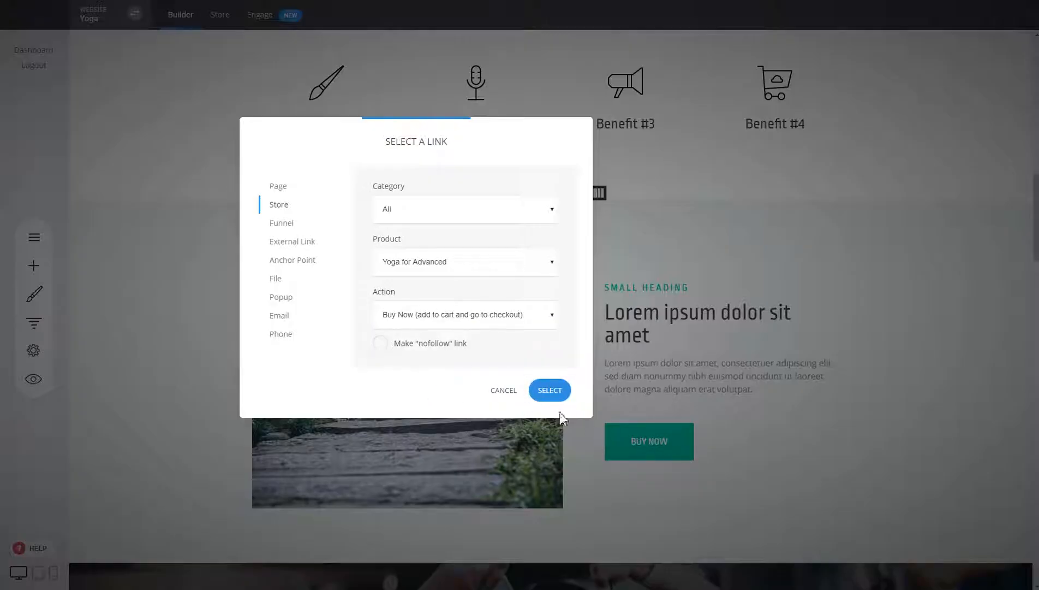
{"action": "left_click", "coordinate": [539, 394]}
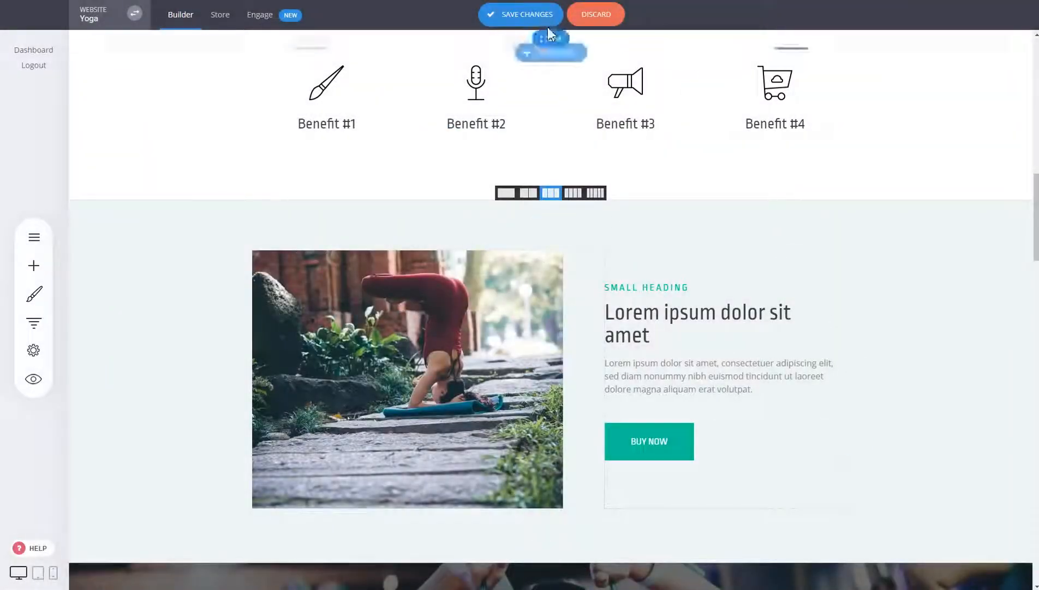
{"action": "left_click", "coordinate": [547, 23]}
Preview the page, test the "Buy Now" button through to the checkout form, and close the preview.
{"action": "left_click", "coordinate": [33, 381]}
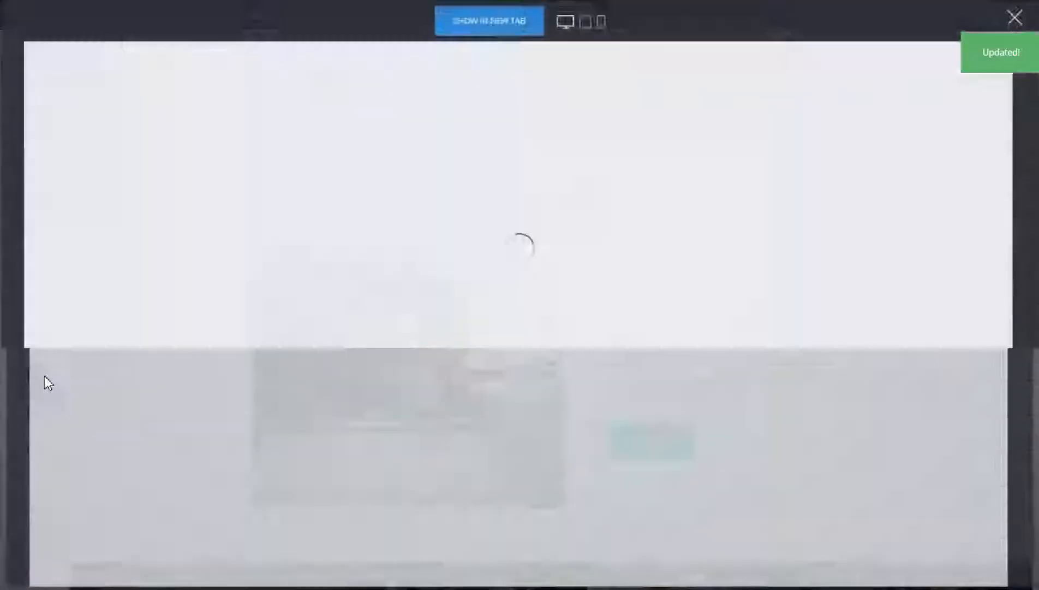
{"action": "scroll", "coordinate": [699, 331], "scroll_direction": "down", "scroll_amount": 10}
{"action": "scroll", "coordinate": [699, 330], "scroll_direction": "down", "scroll_amount": 8}
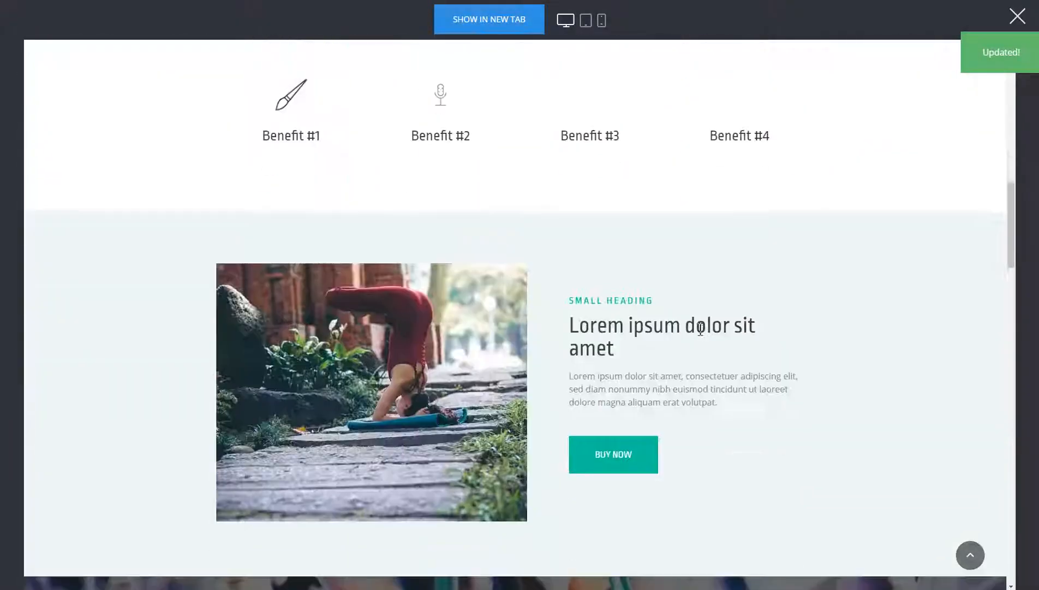
{"action": "scroll", "coordinate": [793, 338], "scroll_direction": "up", "scroll_amount": 4}
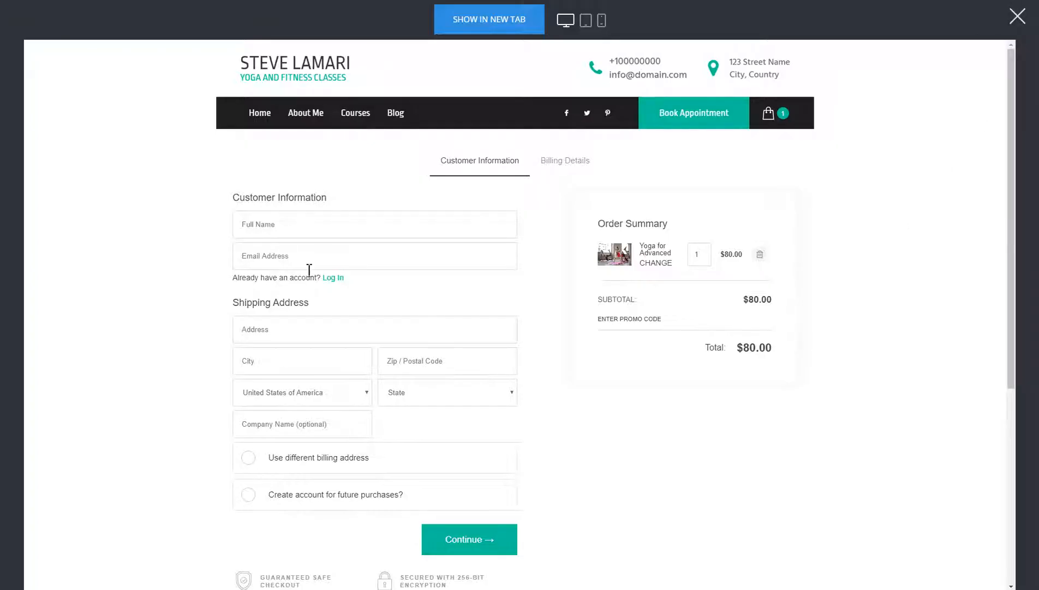
{"action": "left_click", "coordinate": [1017, 17]}
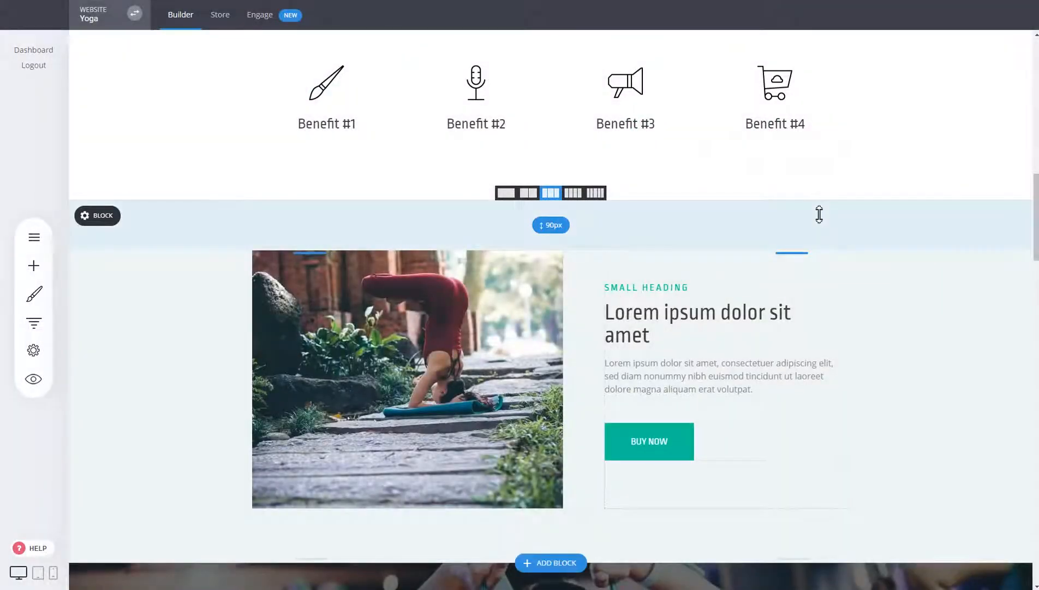
Add a Store menu item covering all categories and products to the header navigation, opening in the same tab, and save the page.
{"action": "scroll", "coordinate": [819, 214], "scroll_direction": "up", "scroll_amount": 10}
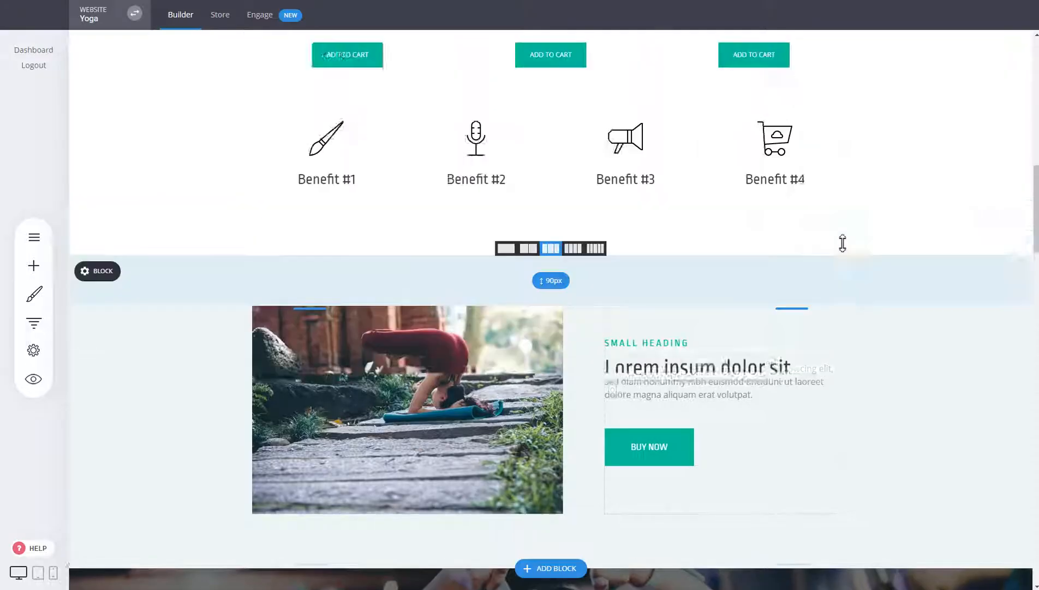
{"action": "scroll", "coordinate": [848, 236], "scroll_direction": "up", "scroll_amount": 1}
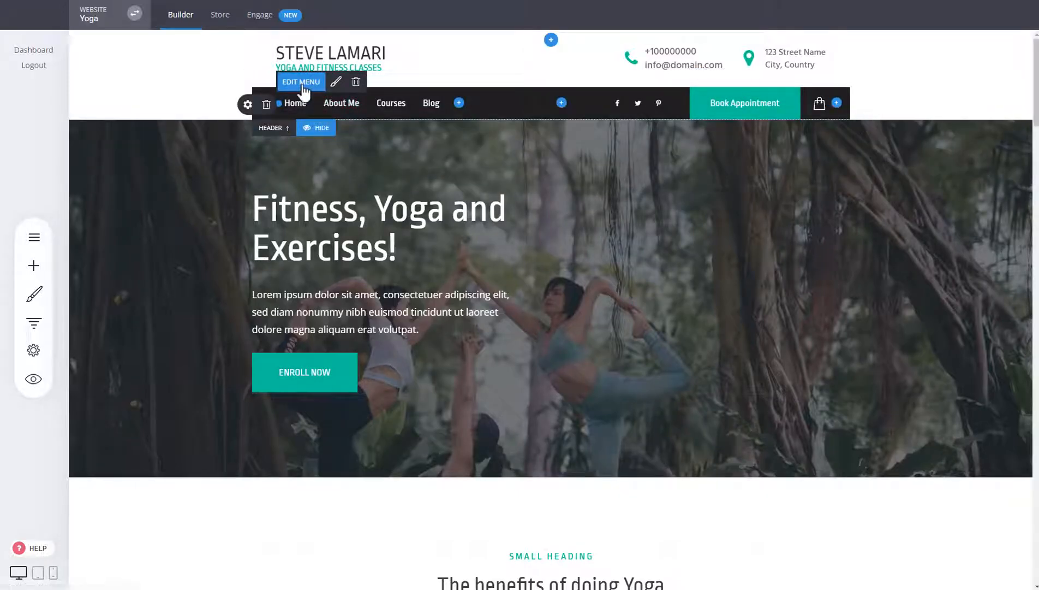
{"action": "left_click", "coordinate": [301, 85]}
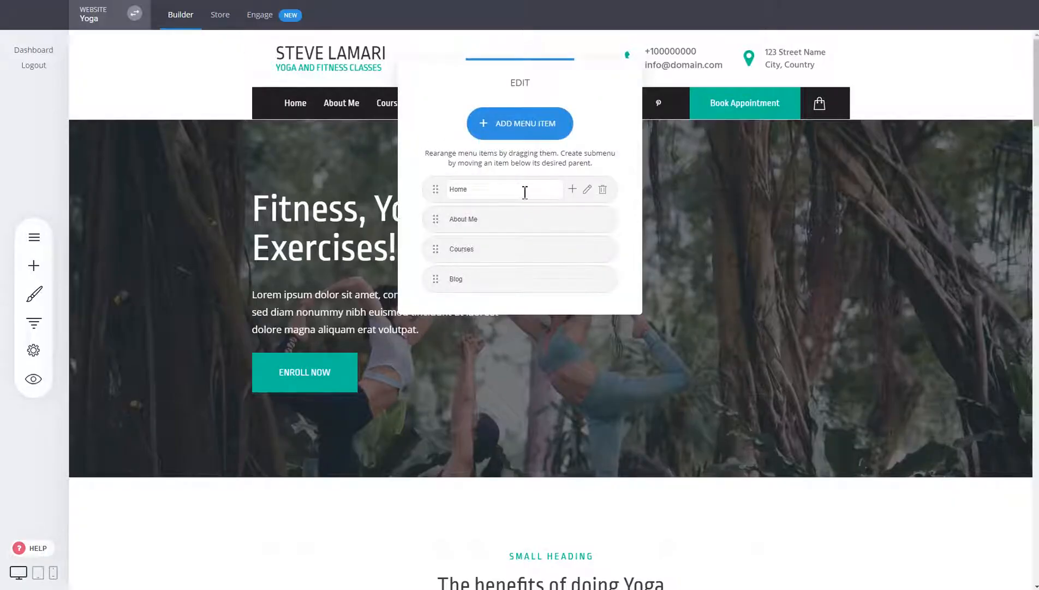
{"action": "left_click", "coordinate": [516, 134]}
{"action": "left_click", "coordinate": [391, 147]}
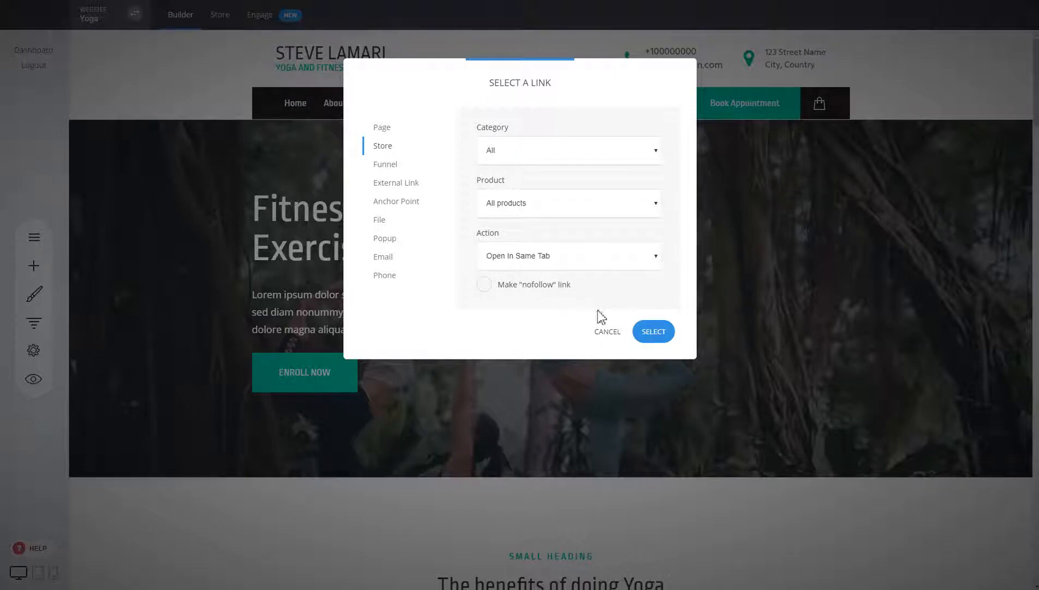
{"action": "left_click", "coordinate": [665, 342]}
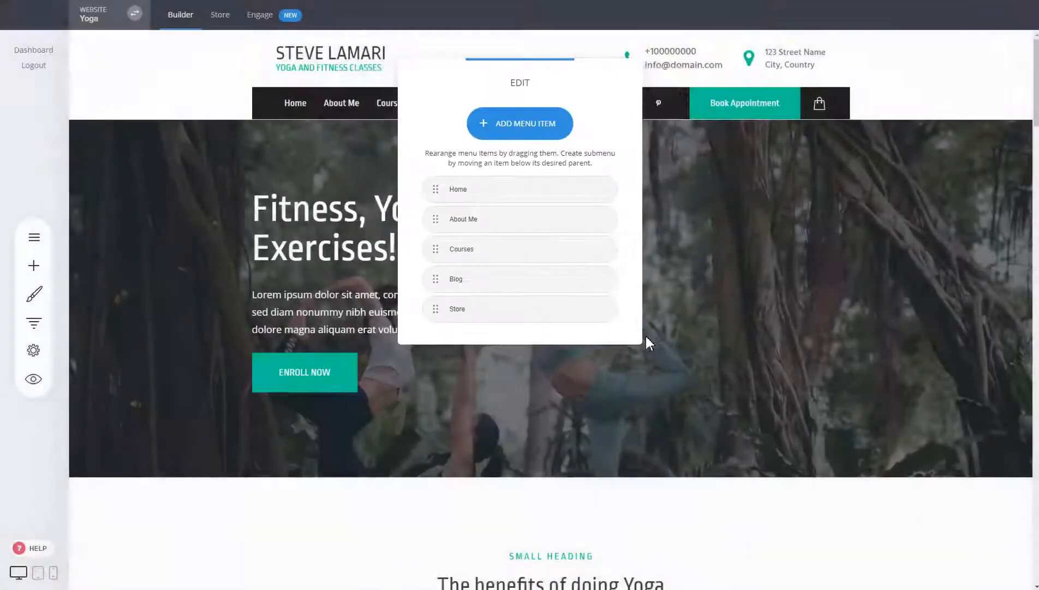
{"action": "left_click", "coordinate": [735, 305]}
{"action": "left_click", "coordinate": [508, 15]}
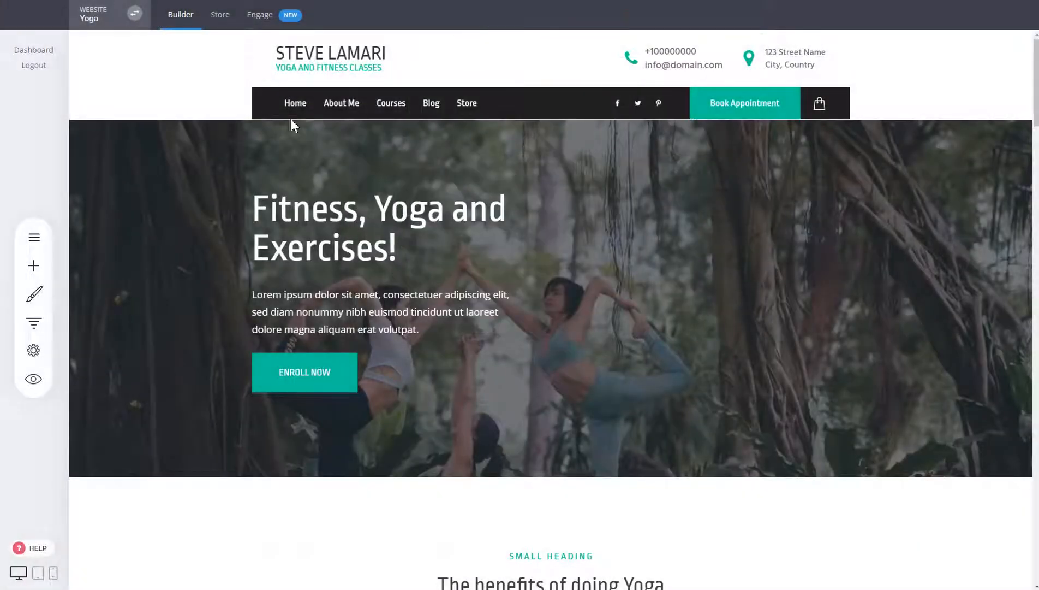
Preview the page, open the Store page from the navigation menu, look through its products, and close the preview.
{"action": "left_click", "coordinate": [34, 379]}
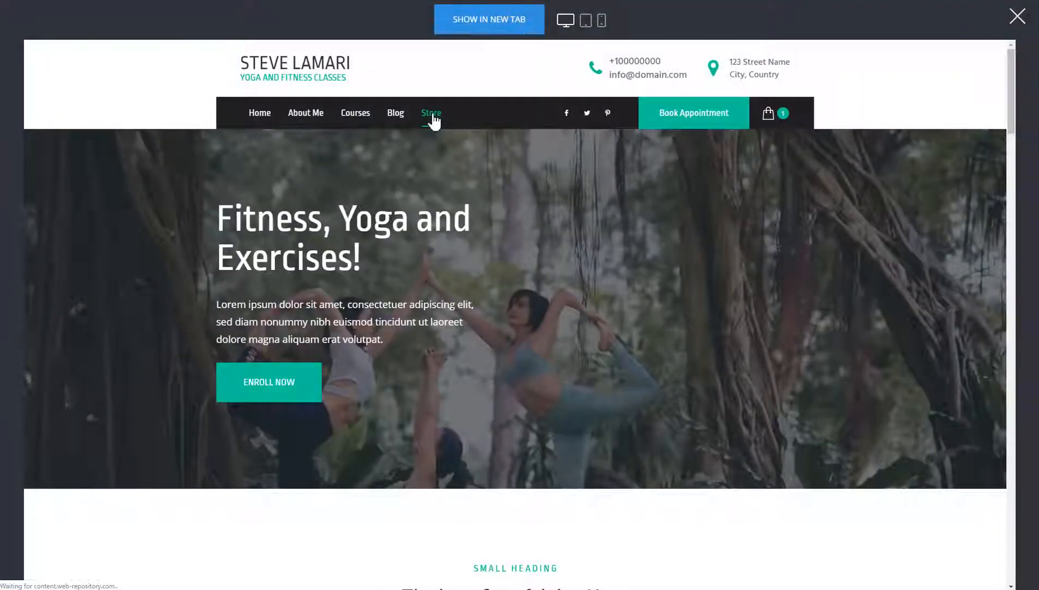
{"action": "left_click", "coordinate": [433, 116]}
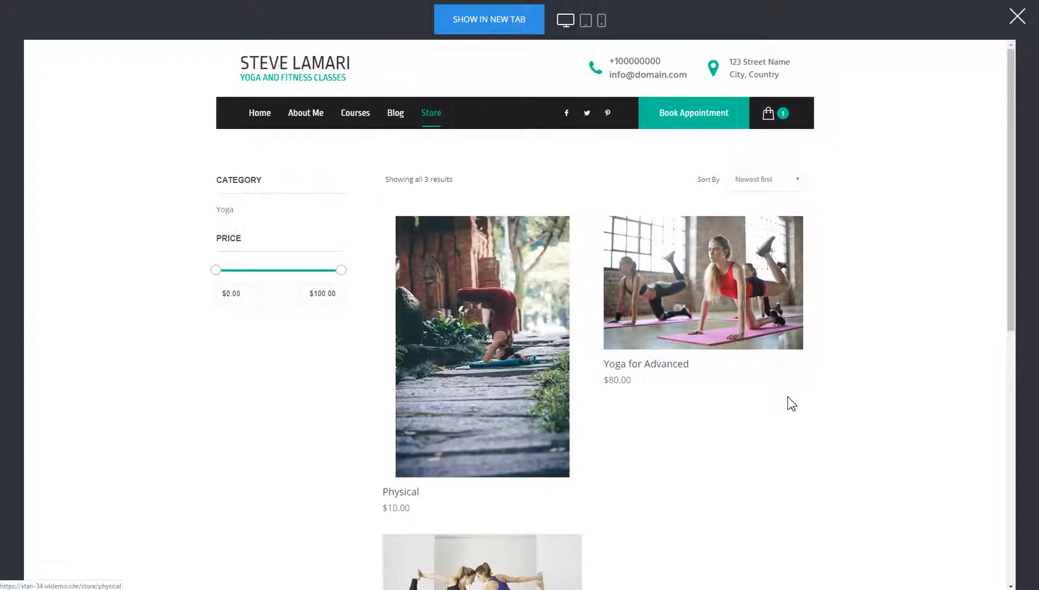
{"action": "scroll", "coordinate": [638, 371], "scroll_direction": "down", "scroll_amount": 4}
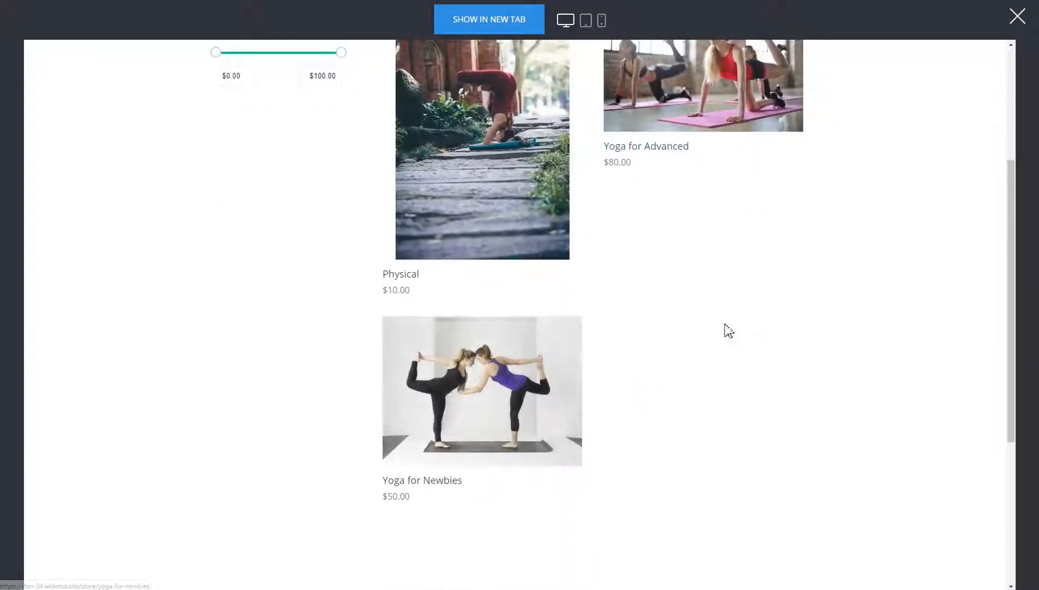
{"action": "scroll", "coordinate": [726, 329], "scroll_direction": "up", "scroll_amount": 4}
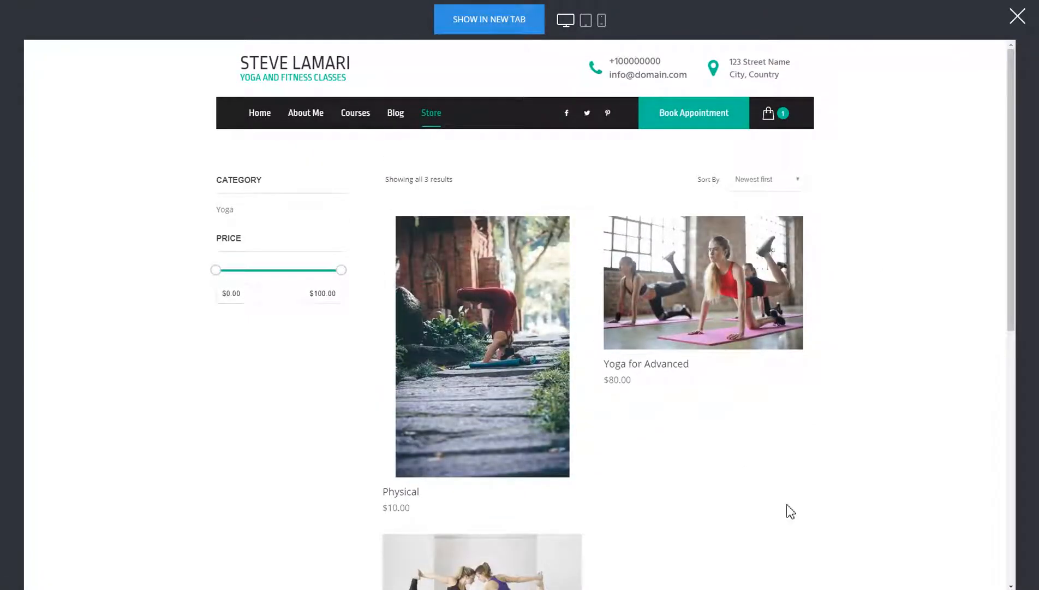
{"action": "left_click", "coordinate": [1018, 28]}
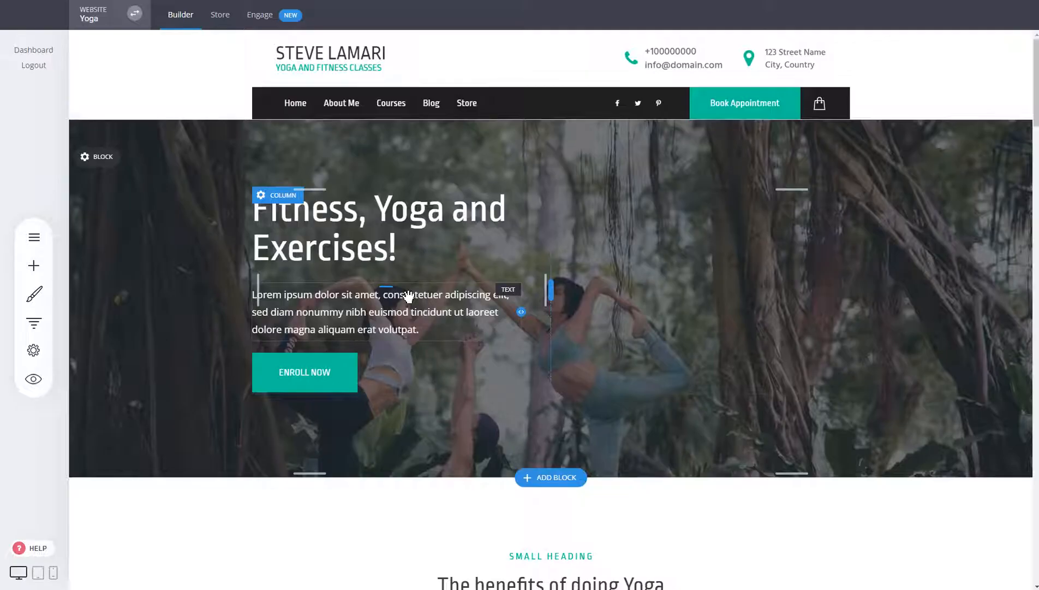
View the product list in the store management area, revisit the store dashboard, and return to the website builder.
{"action": "left_click", "coordinate": [224, 24]}
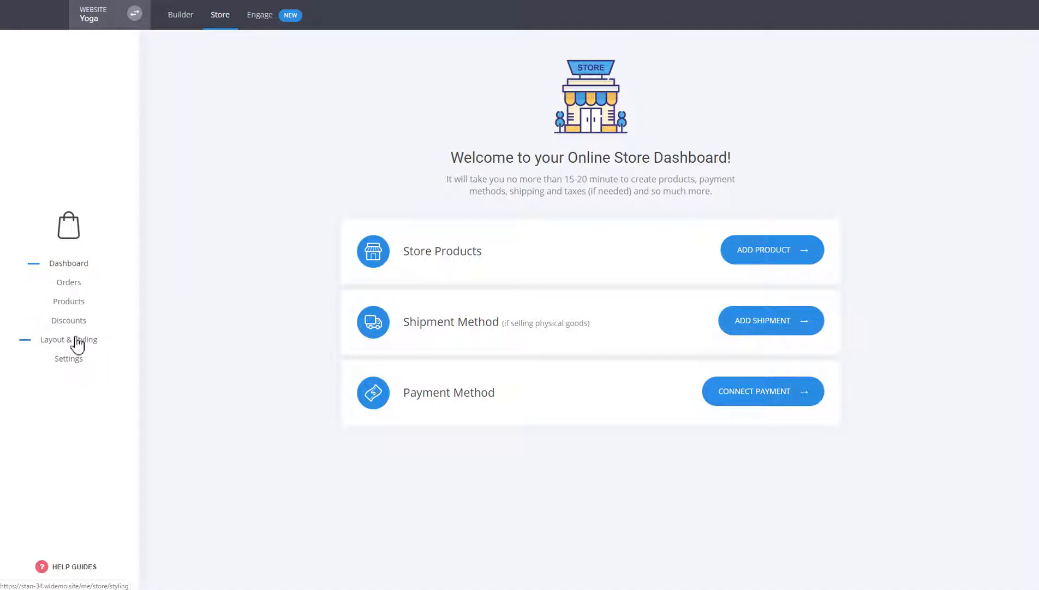
{"action": "left_click", "coordinate": [68, 303]}
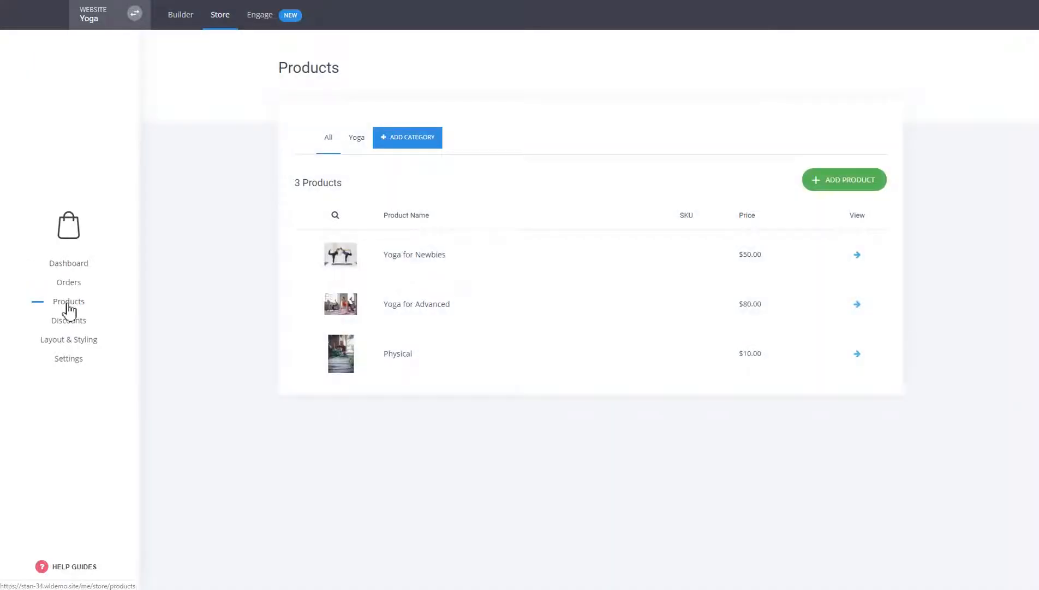
{"action": "left_click", "coordinate": [217, 22]}
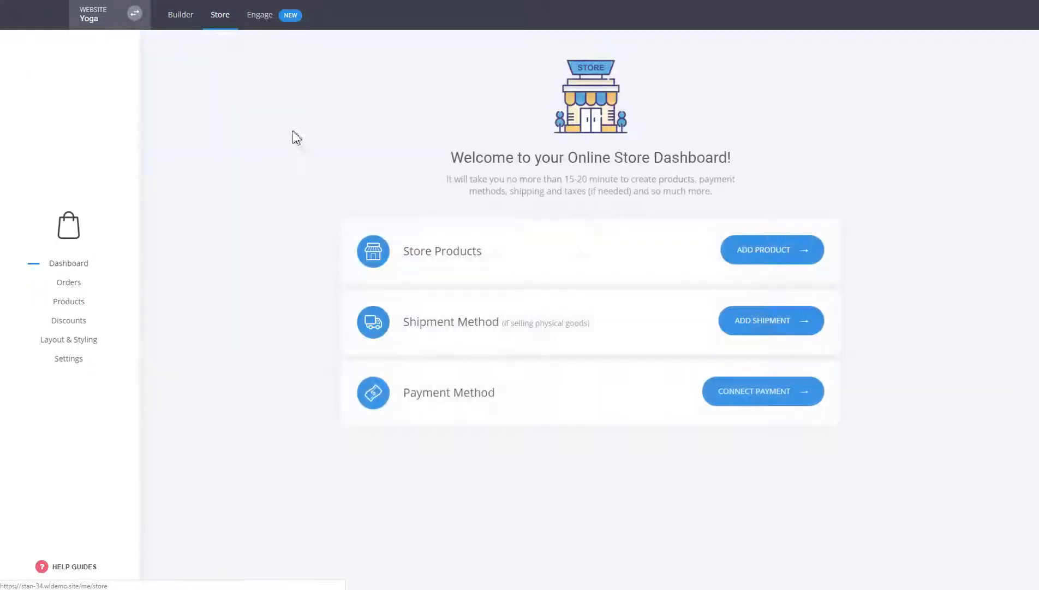
{"action": "left_click", "coordinate": [190, 25]}
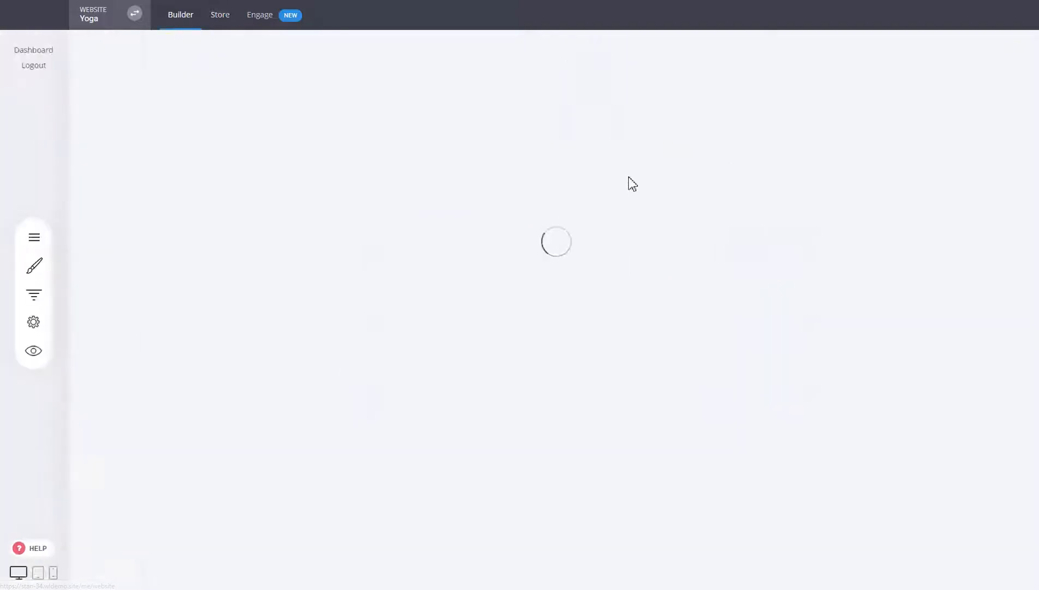